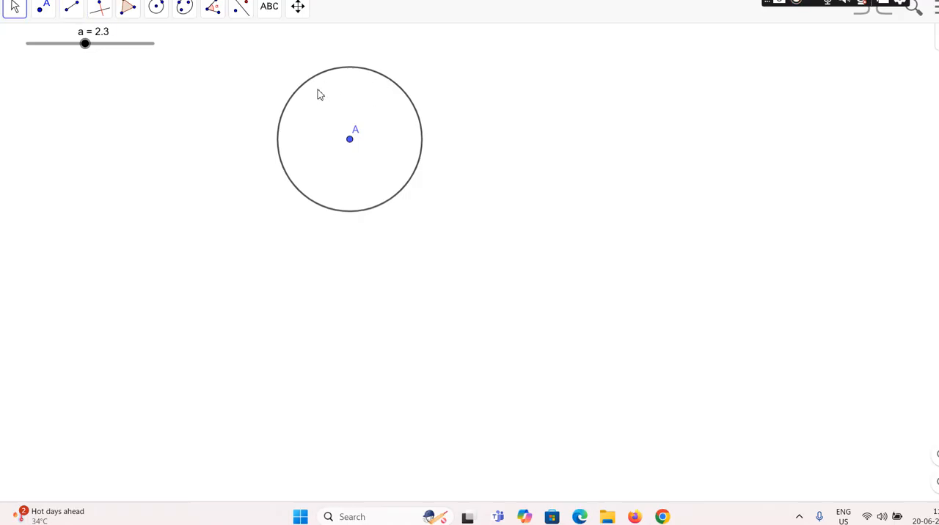
Step: Place a point on the upper-left part of the circle's circumference
right_click(293, 96)
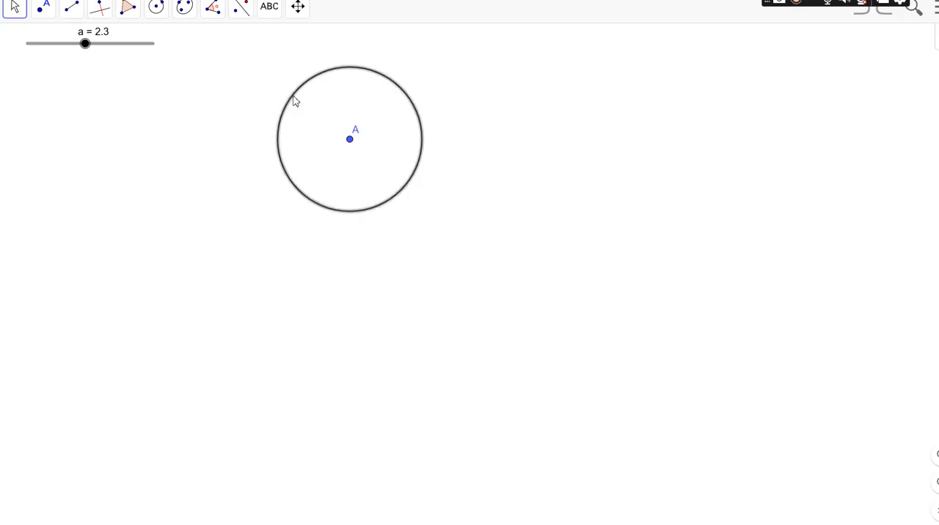
left_click(45, 9)
left_click(46, 9)
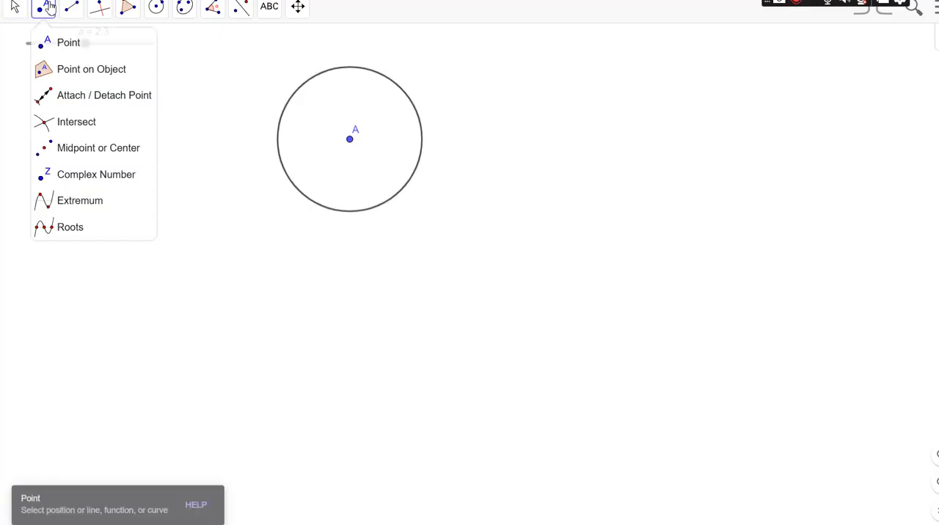
left_click(62, 47)
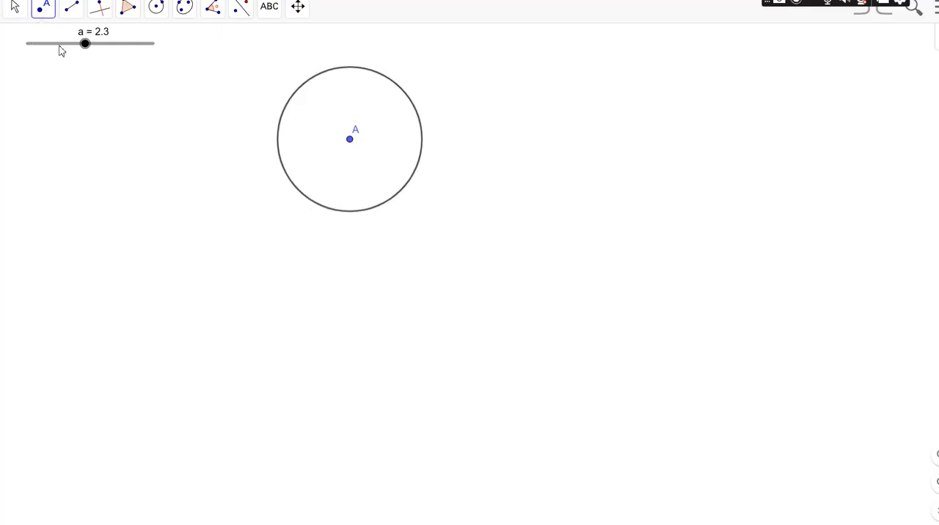
left_click(286, 105)
Step: Draw a nearly horizontal chord from point B to a new point on the opposite side of the circle
left_click(70, 11)
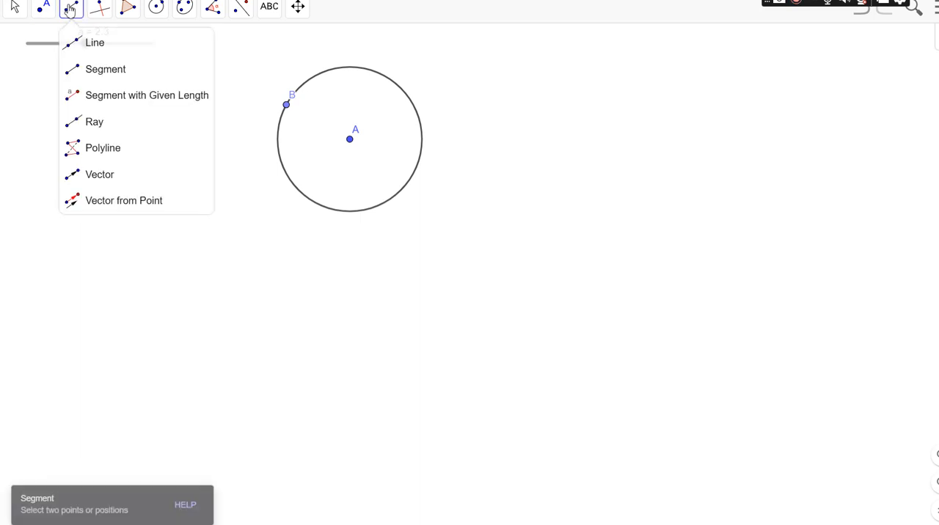
left_click(83, 69)
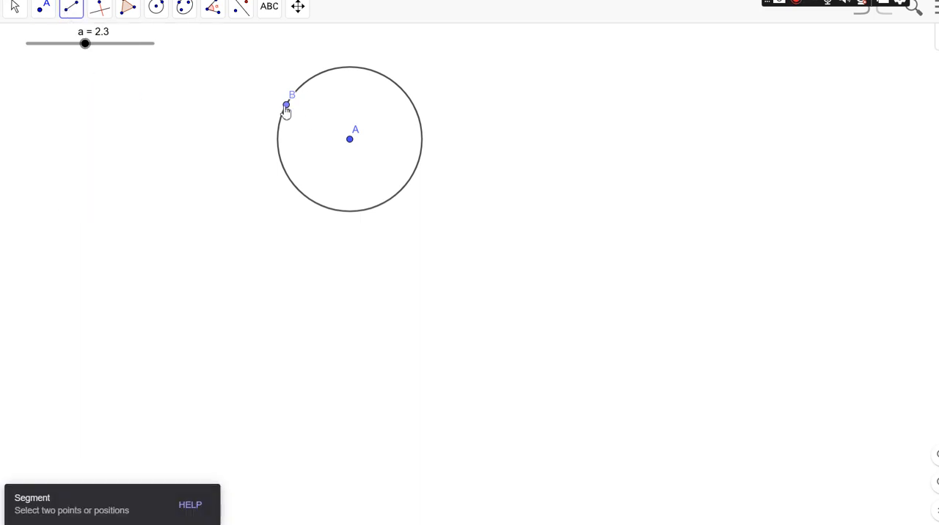
left_click(287, 106)
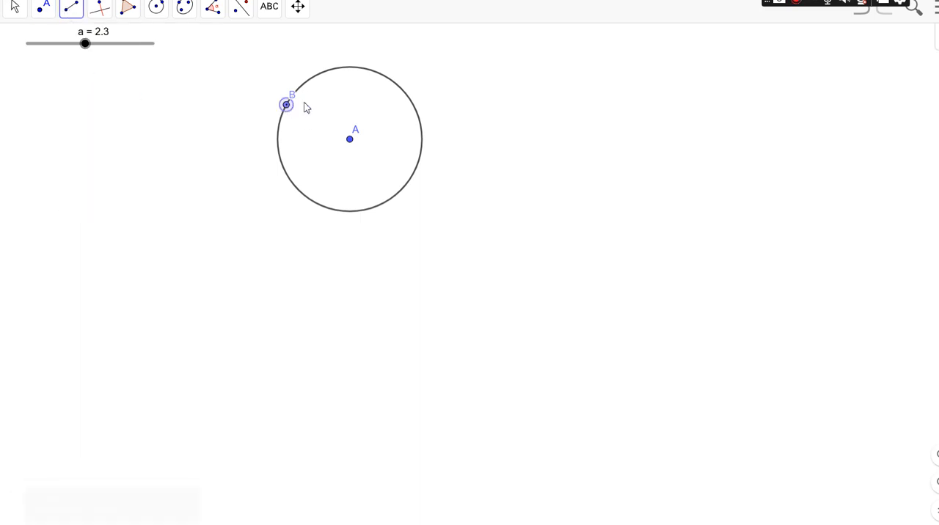
left_click(413, 105)
left_click(413, 105)
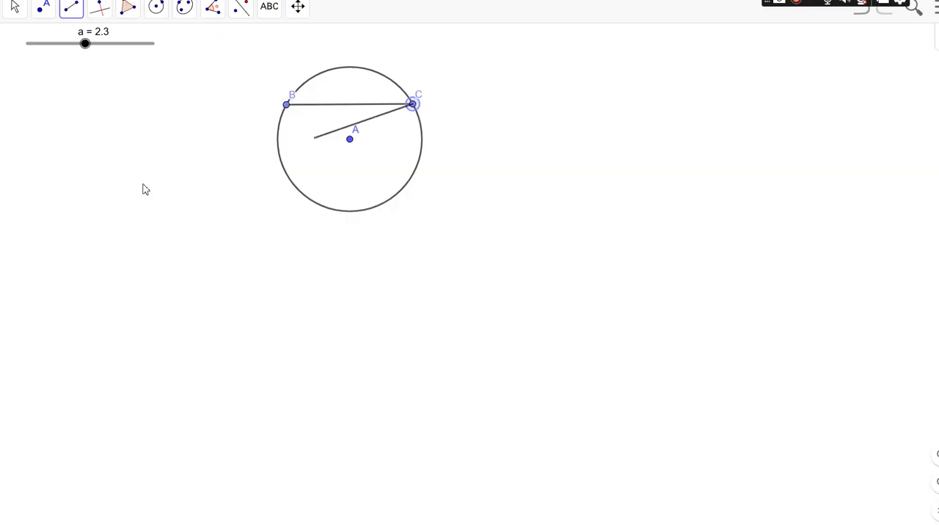
left_click(863, 11)
Step: Draw segments from B and C meeting at a new point near the top of the circle above the chord
left_click(349, 68)
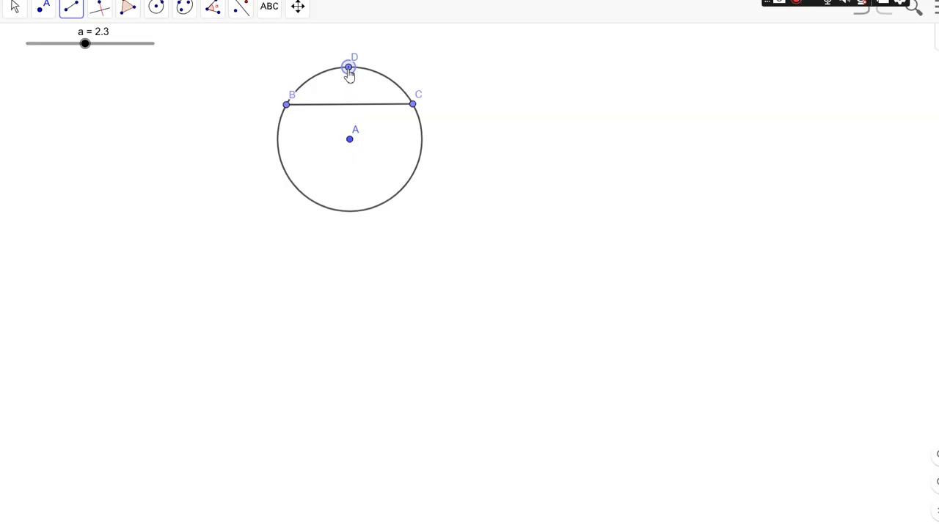
left_click(348, 68)
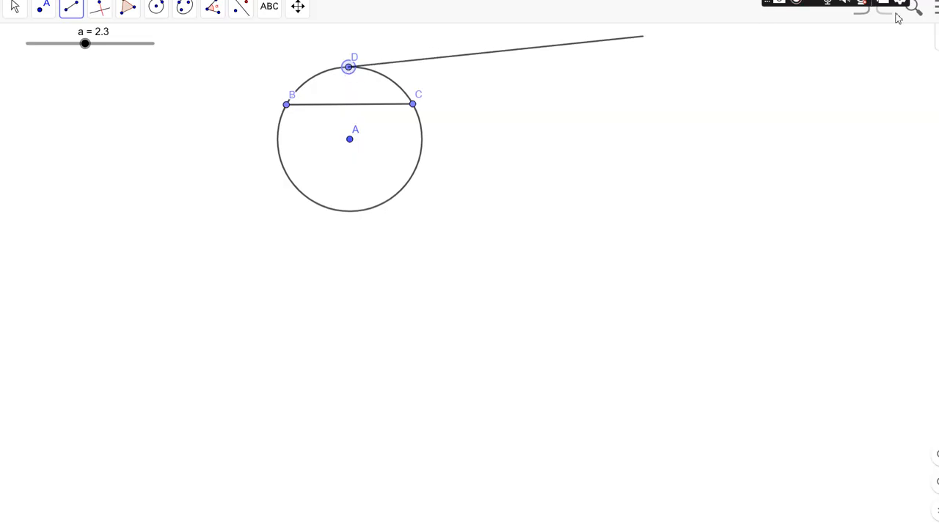
left_click(73, 10)
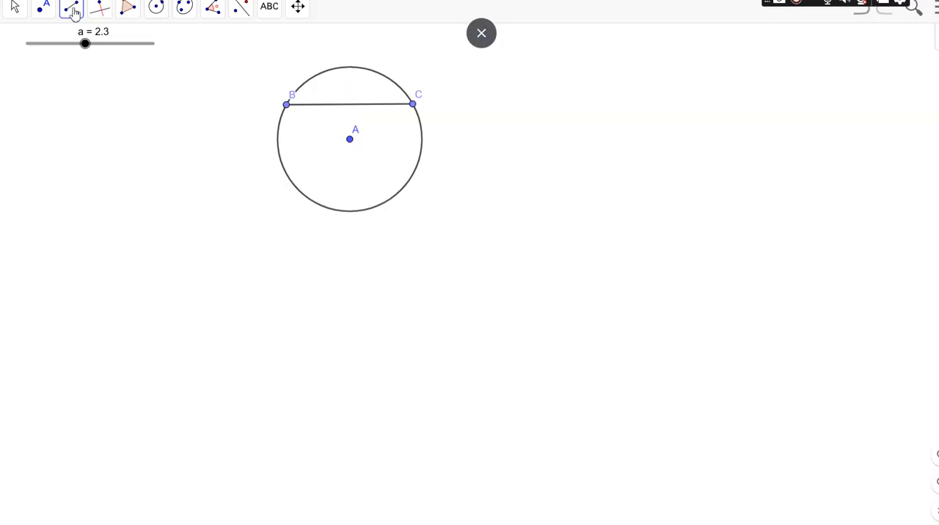
left_click(70, 68)
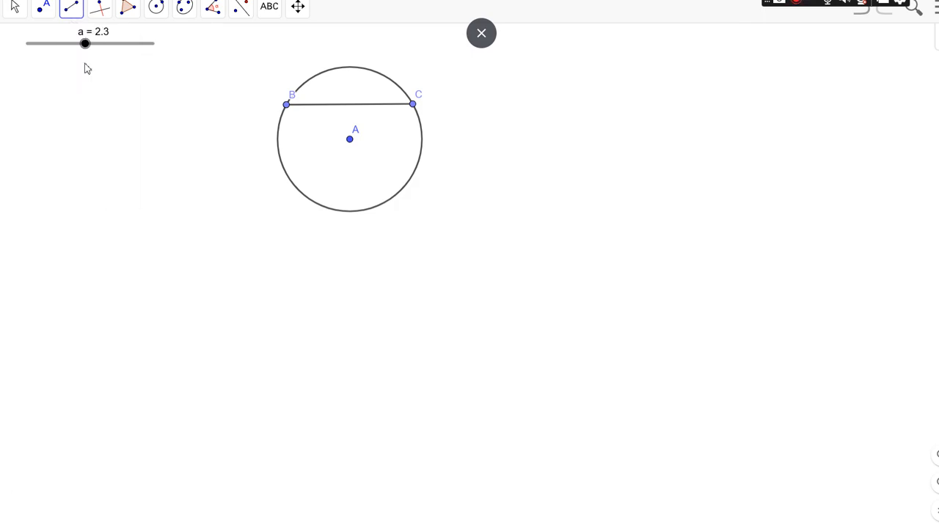
left_click(286, 105)
left_click(345, 69)
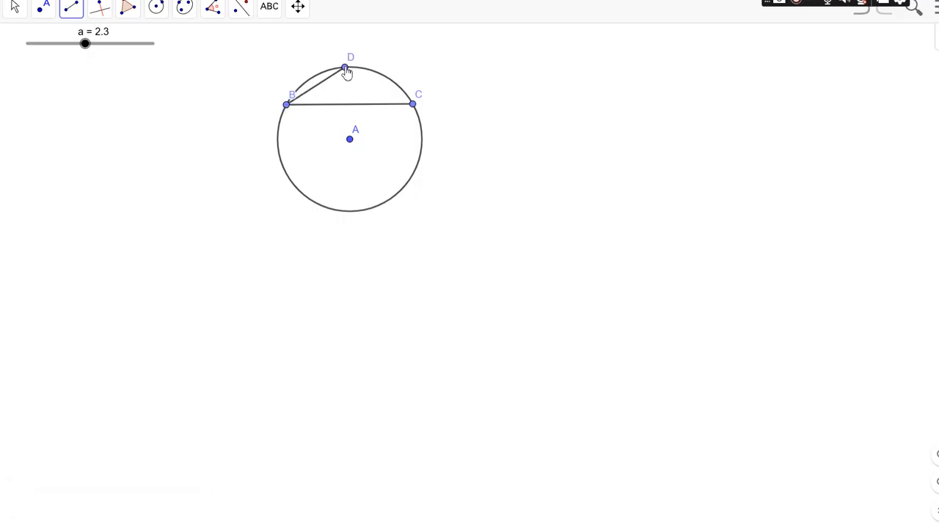
left_click(346, 68)
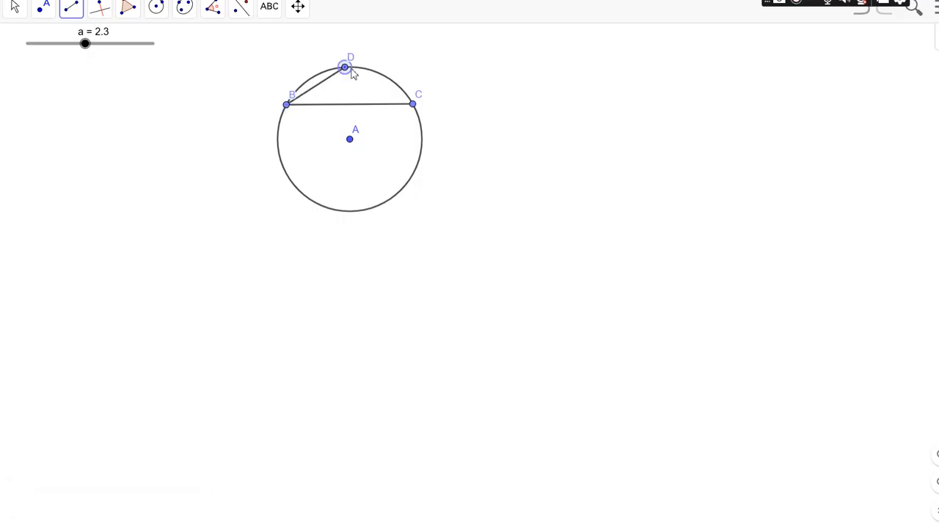
left_click(413, 105)
Step: Draw segments from B and C meeting at a second new point on the arc between D and C
left_click(68, 9)
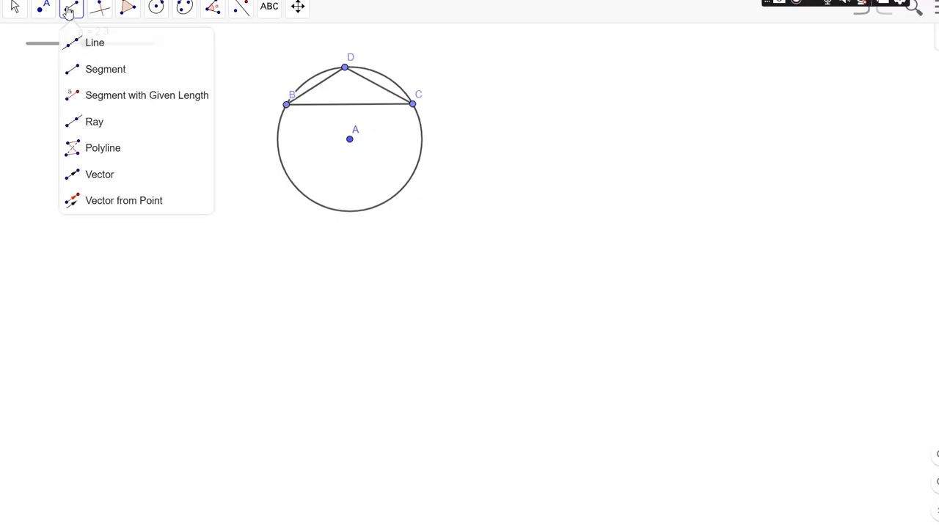
left_click(85, 75)
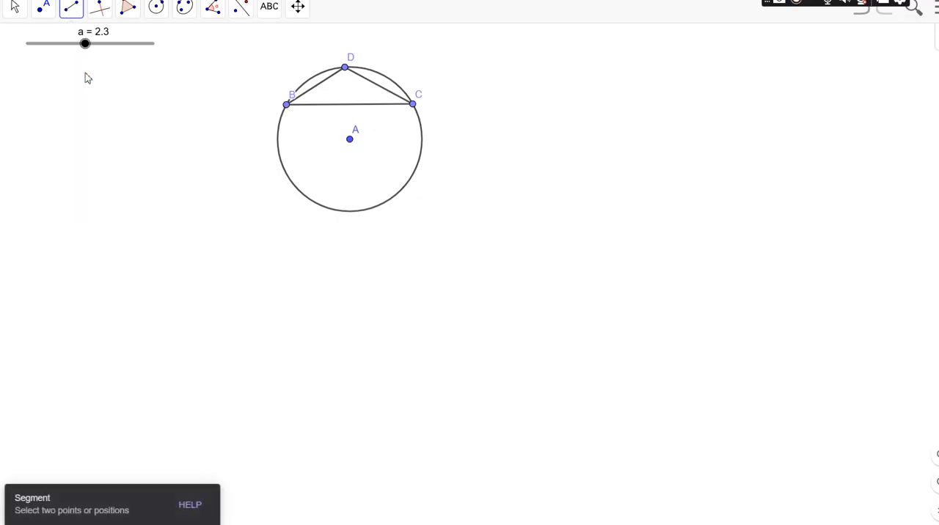
left_click(287, 106)
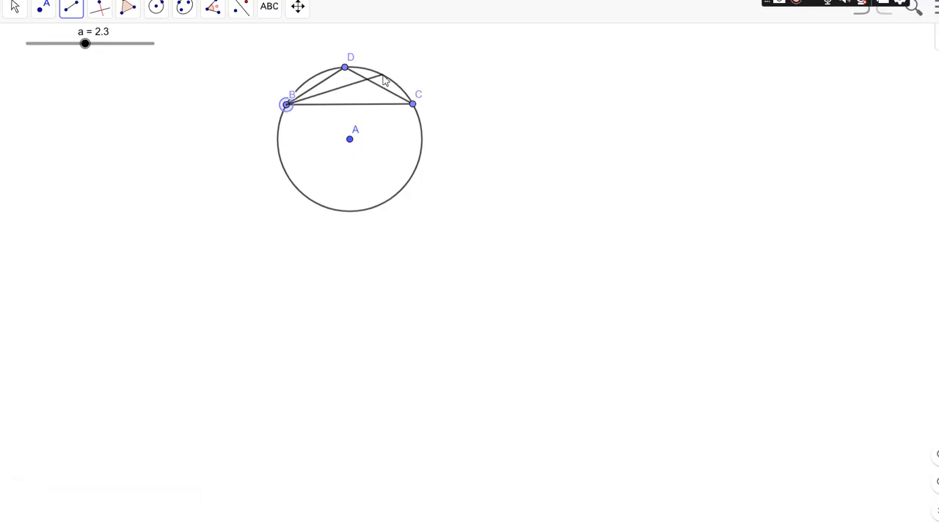
left_click(383, 75)
left_click(383, 76)
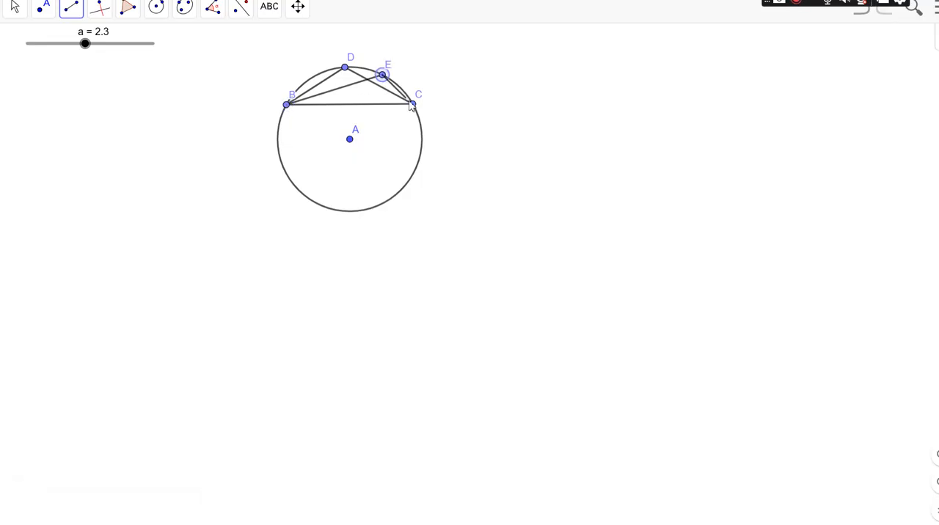
left_click(413, 105)
Step: Measure the angle BDC with its vertex at D
left_click(213, 9)
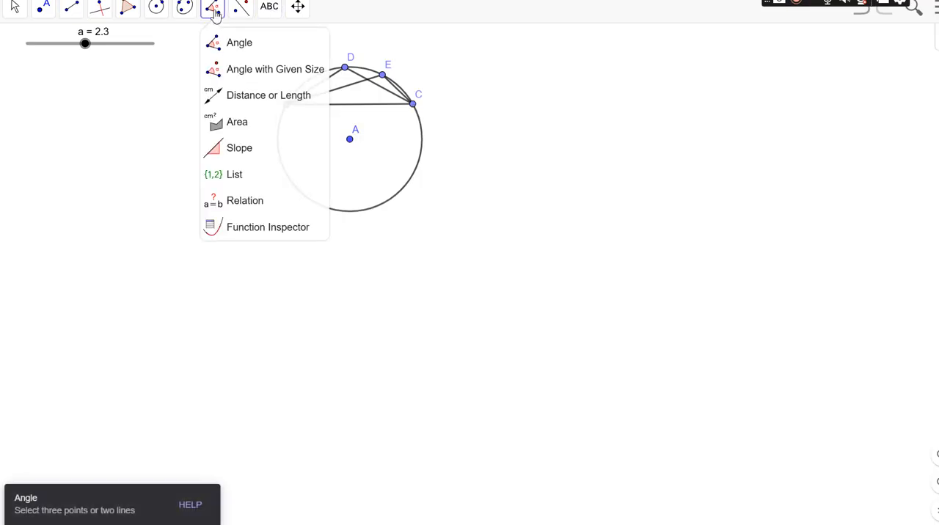
left_click(222, 44)
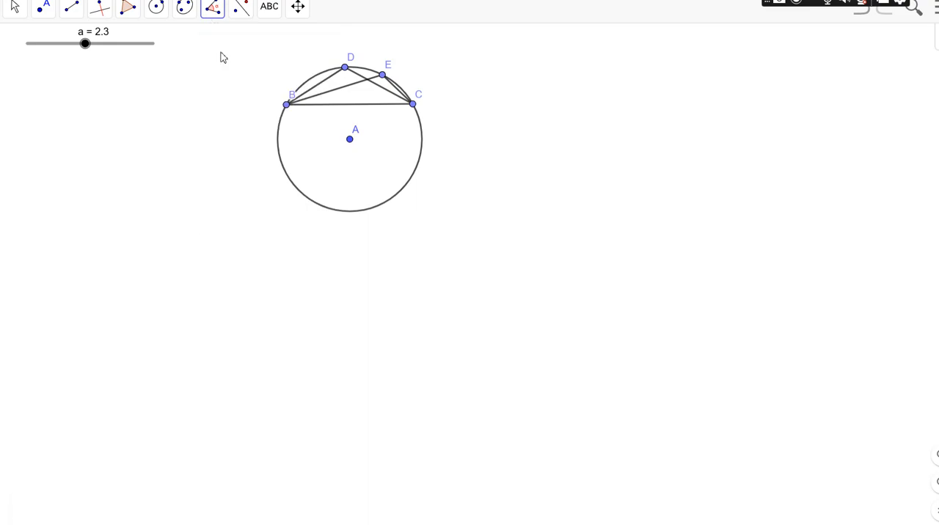
left_click(291, 107)
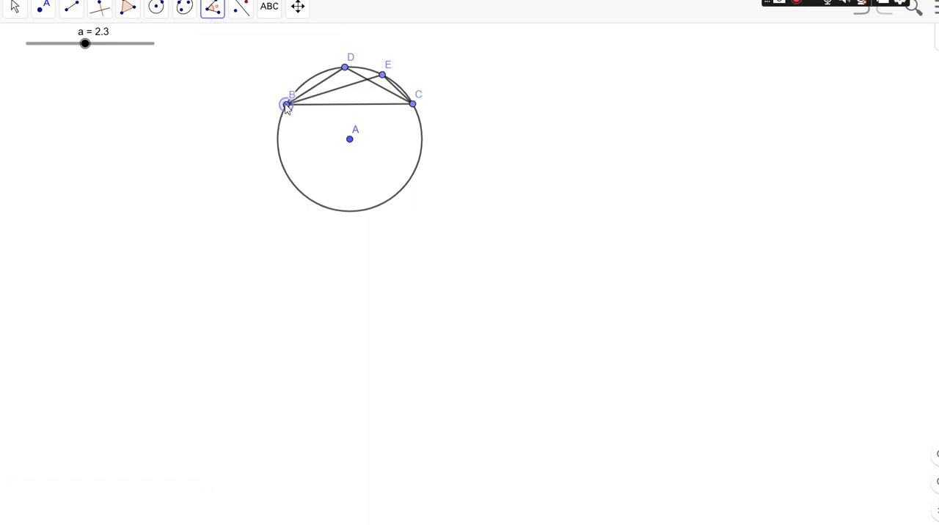
left_click(347, 70)
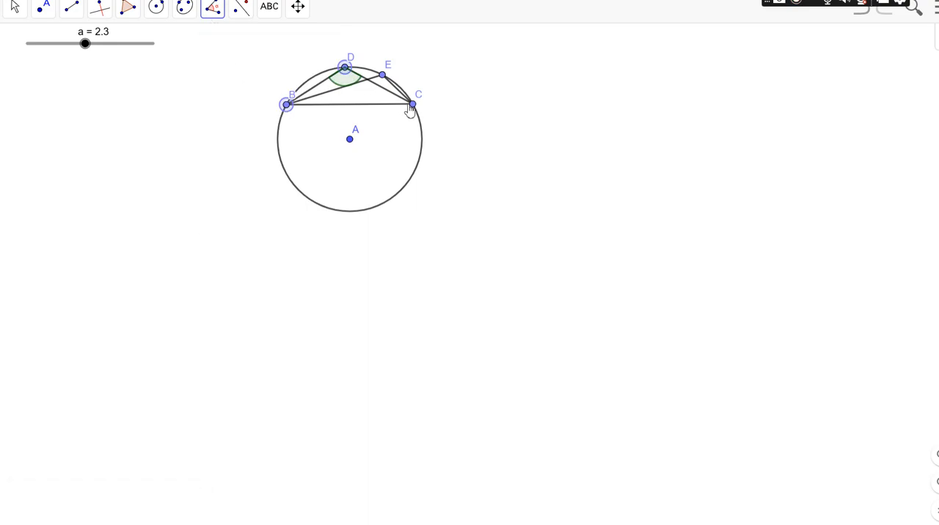
left_click(413, 105)
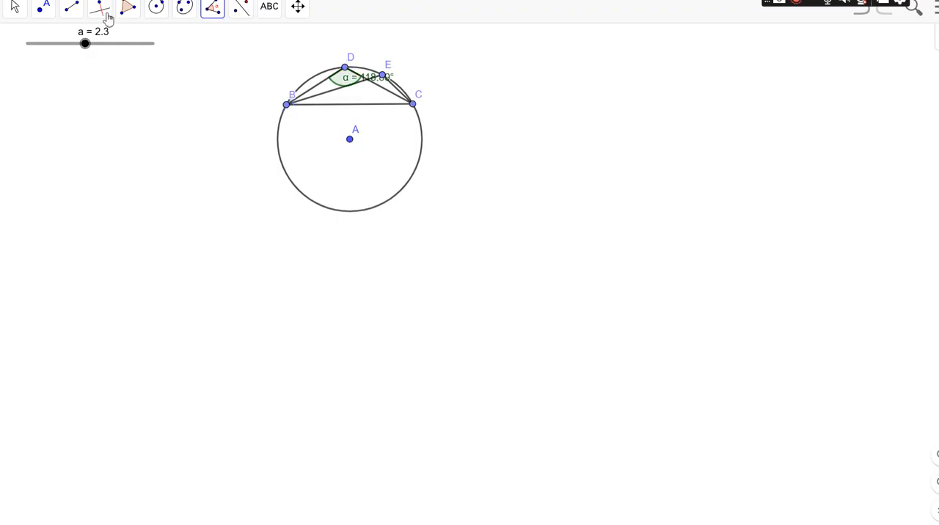
Step: Move the label of angle α out of the figure to just above point D
left_click(15, 7)
left_click(42, 8)
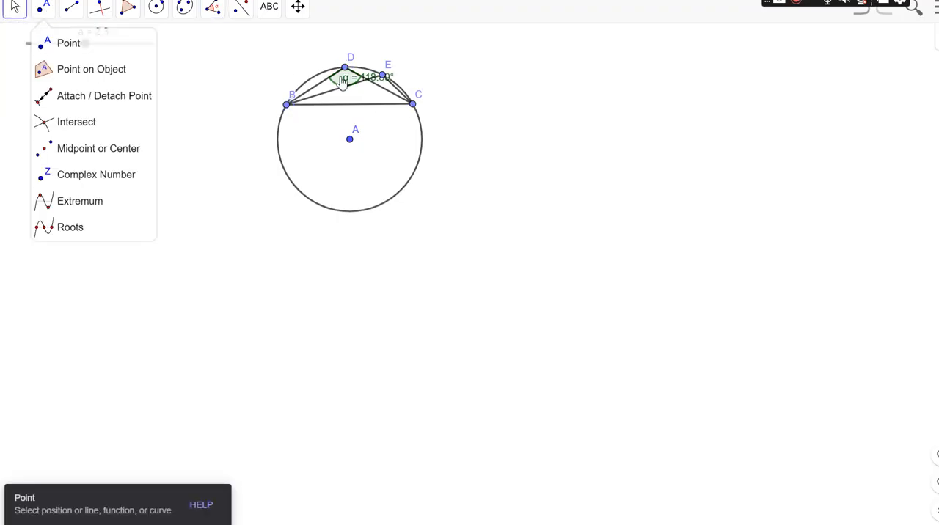
left_click(339, 80)
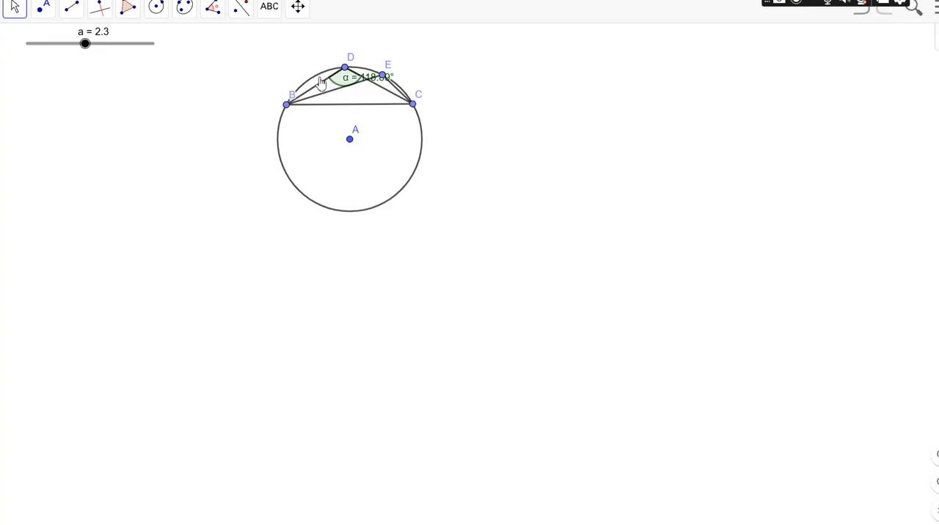
left_click_drag(350, 86, 321, 57)
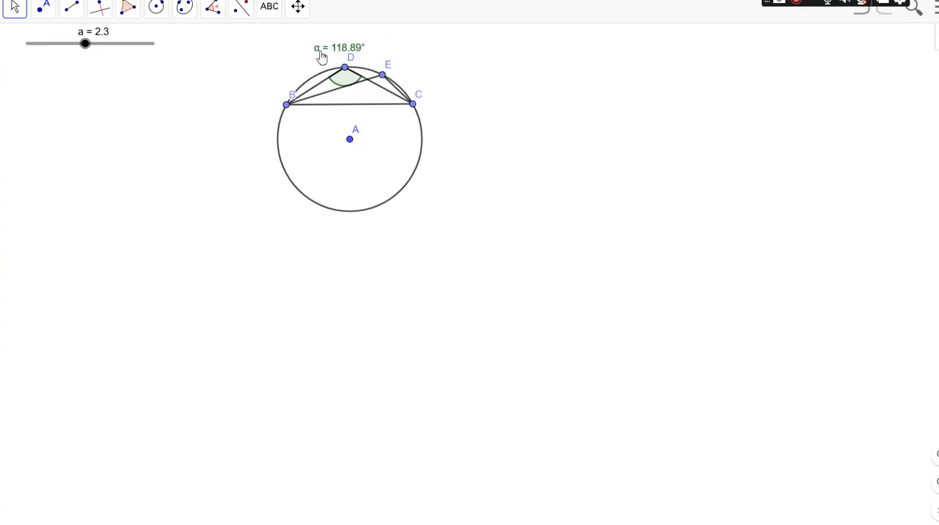
Step: Measure the angle BEC with its vertex at E
left_click(212, 10)
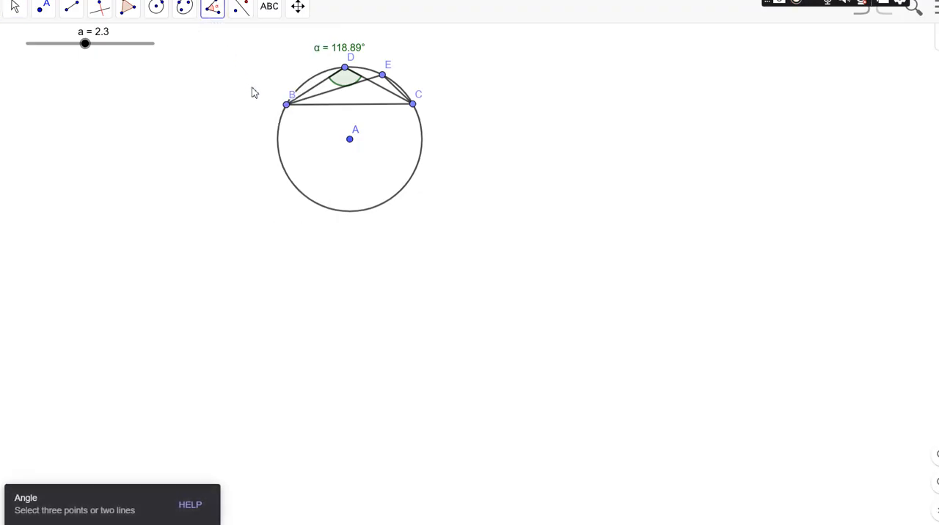
left_click(287, 105)
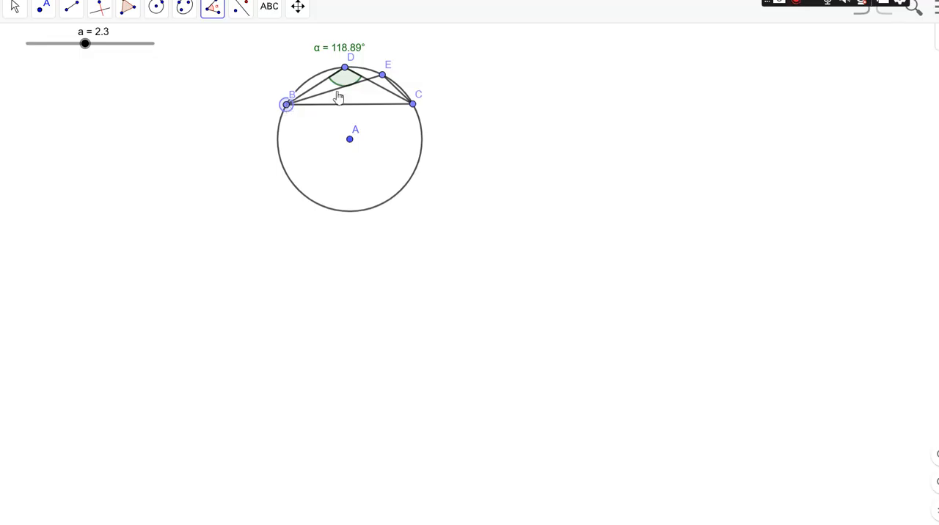
left_click(383, 76)
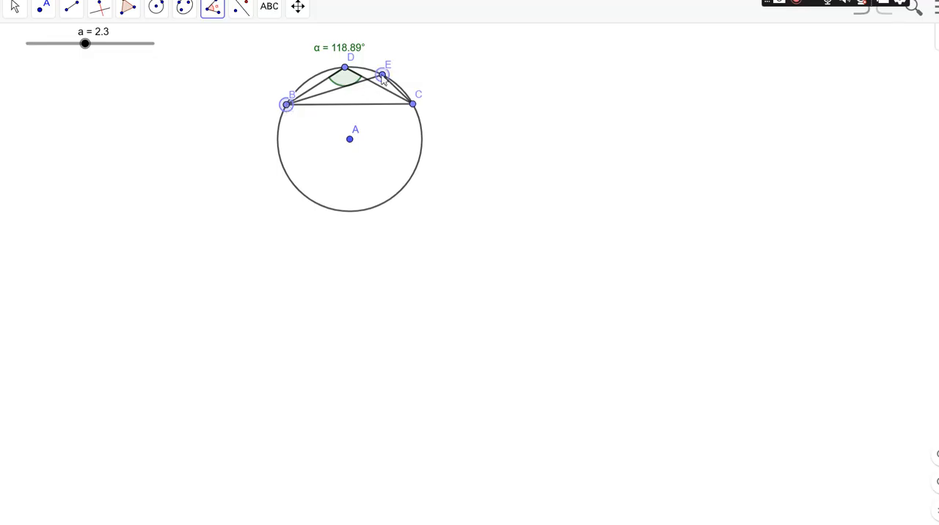
left_click(414, 105)
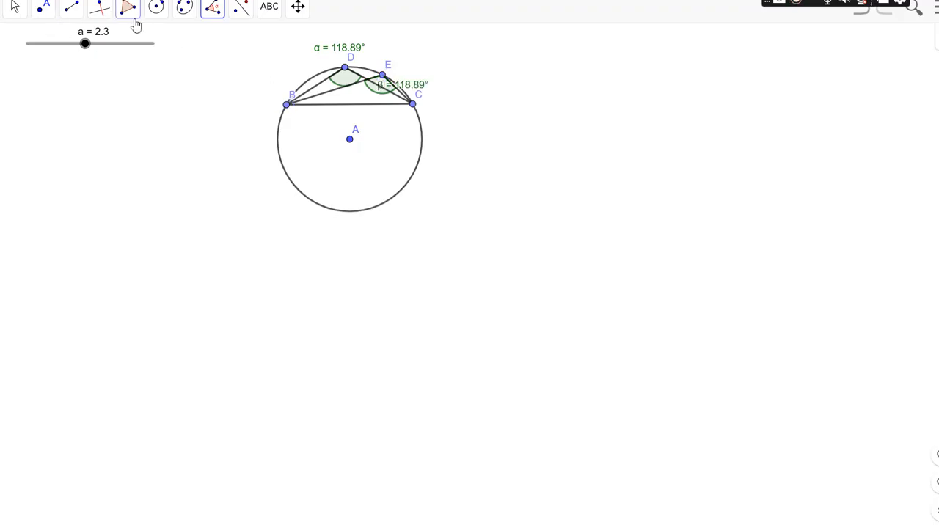
Step: Move the label of angle β outside the circle, beside point E
left_click(220, 24)
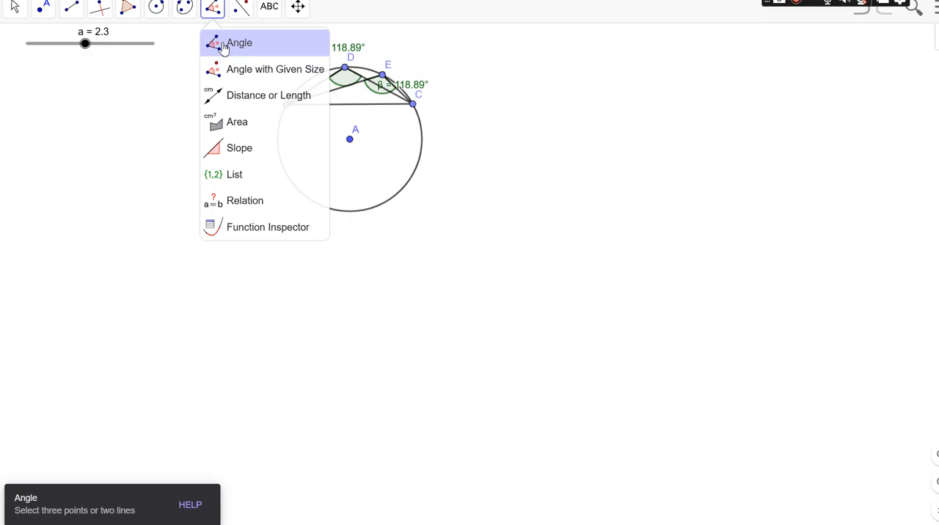
left_click(224, 46)
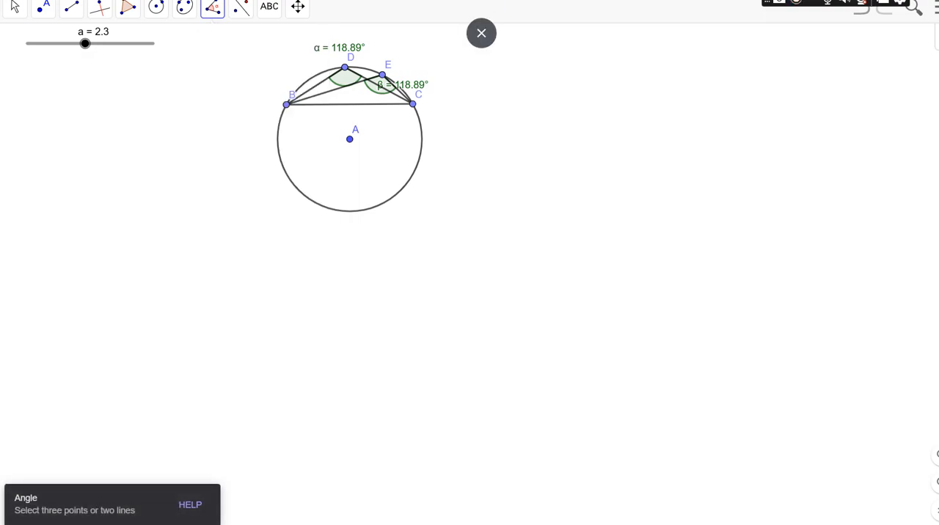
left_click(15, 14)
left_click(28, 43)
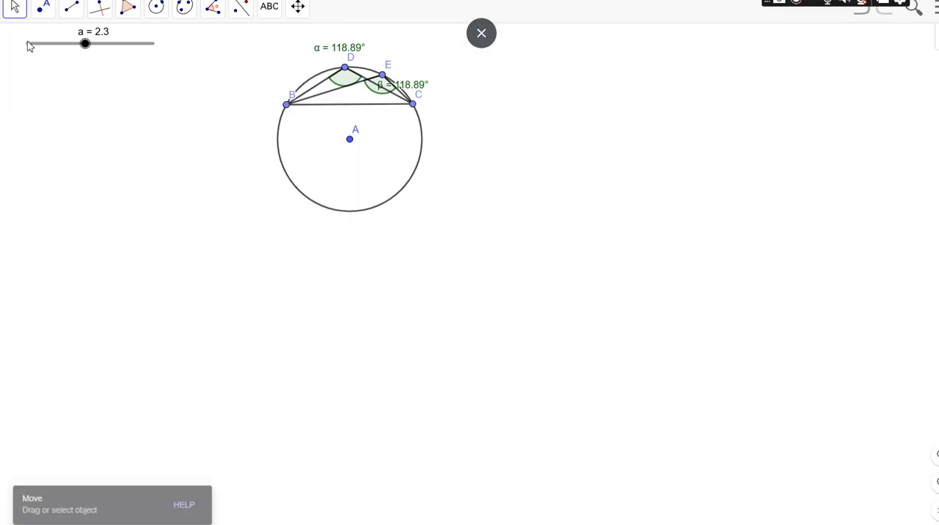
left_click_drag(394, 93, 435, 77)
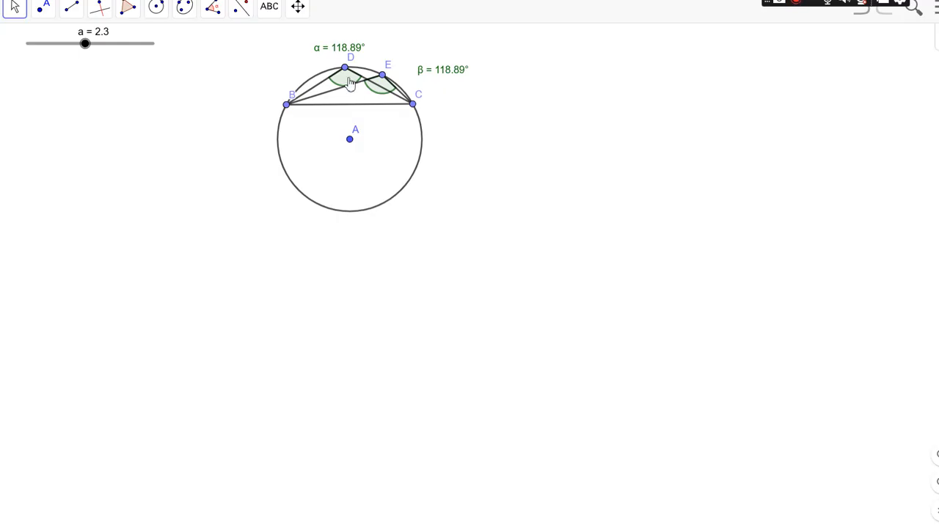
Step: Shift points D and E along the arc toward B to compare the two angles
left_click_drag(348, 72, 323, 71)
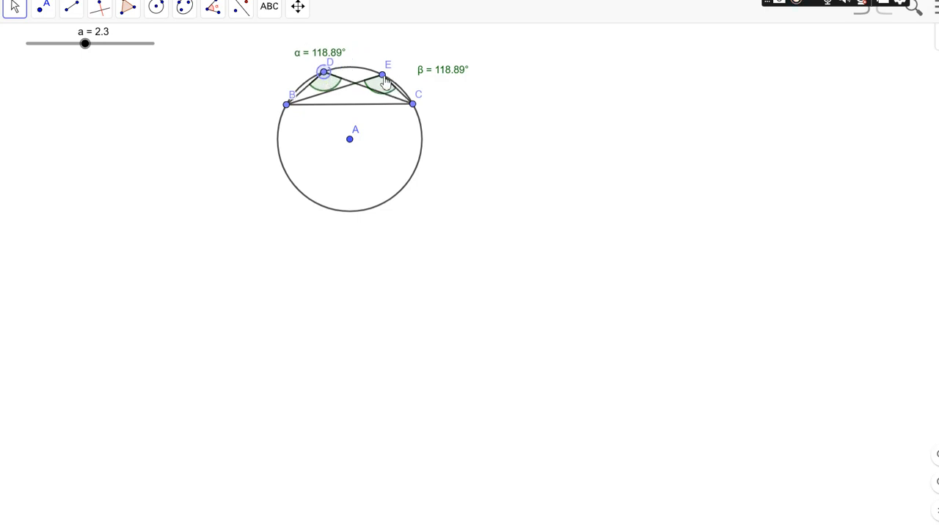
left_click_drag(382, 75, 364, 73)
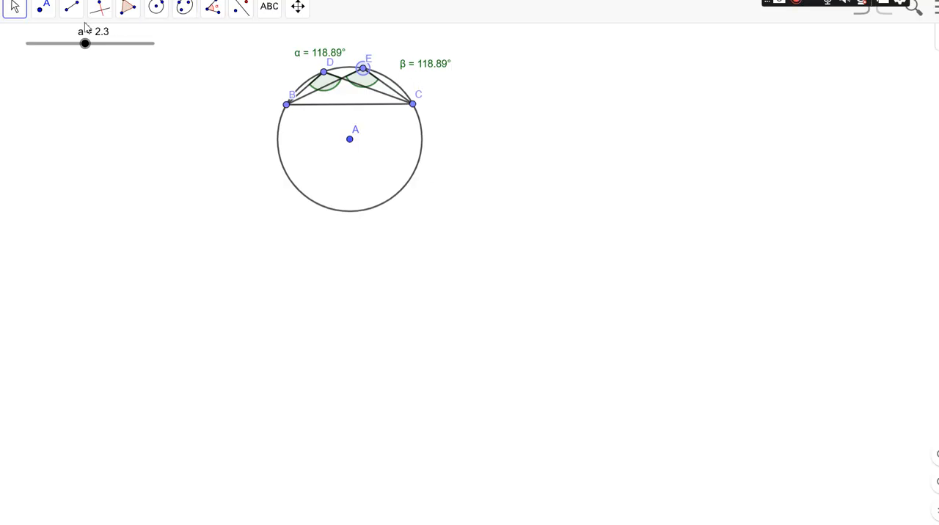
left_click(48, 12)
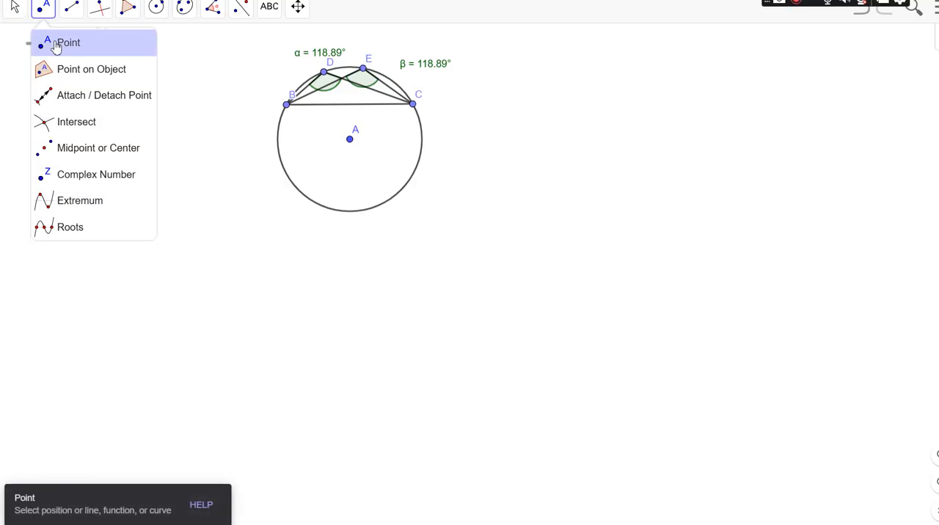
left_click(57, 46)
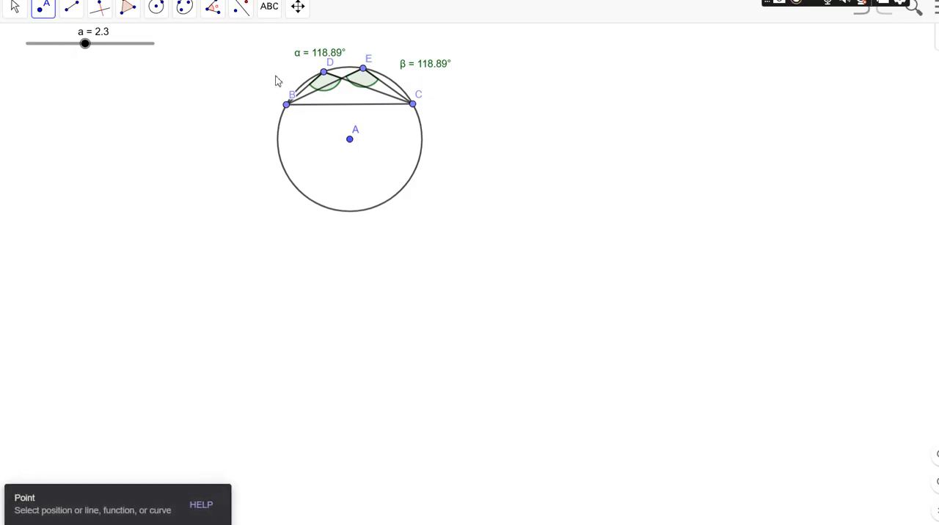
left_click(391, 79)
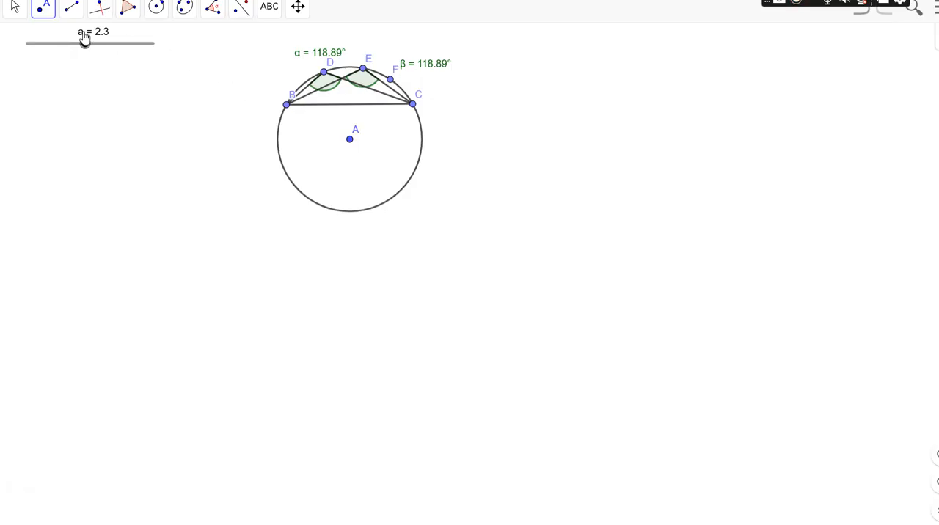
left_click(860, 16)
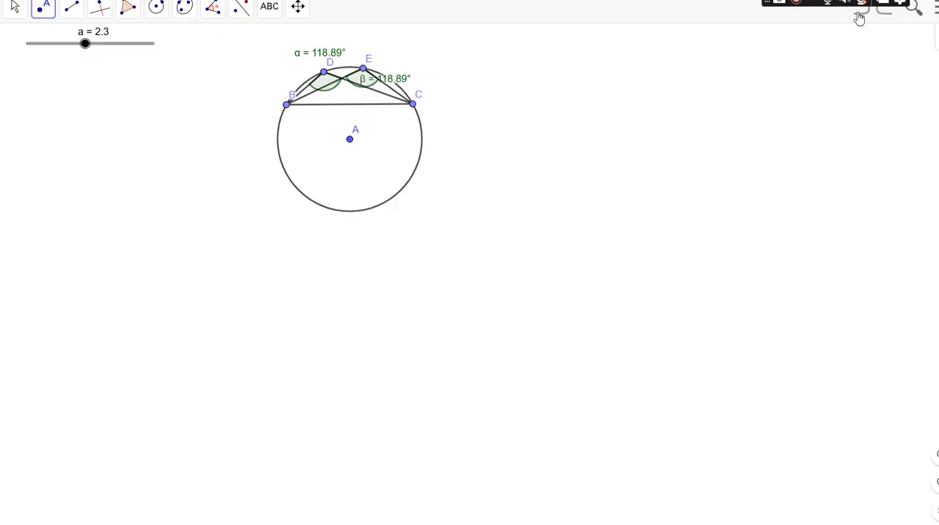
Step: Draw a segment from B to a new point F on the upper arc between E and C, and join F to C
left_click(73, 15)
left_click(83, 70)
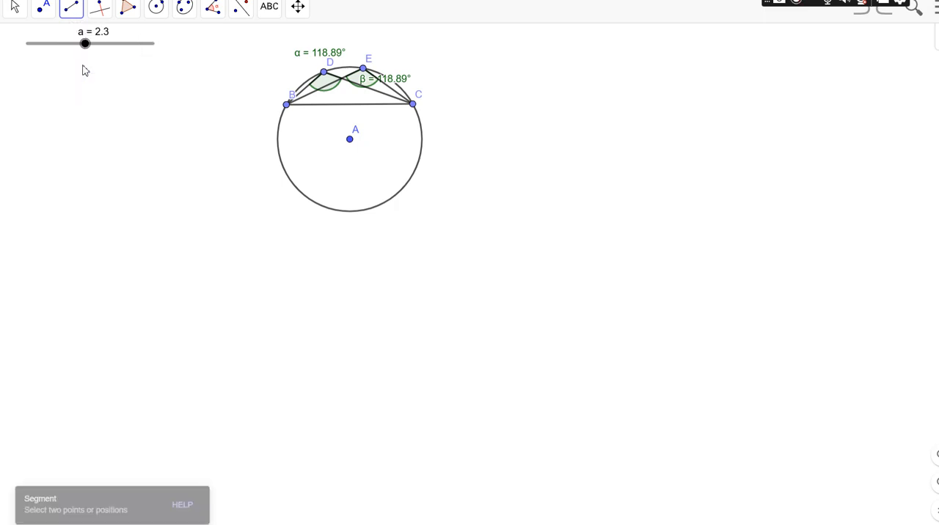
left_click(287, 105)
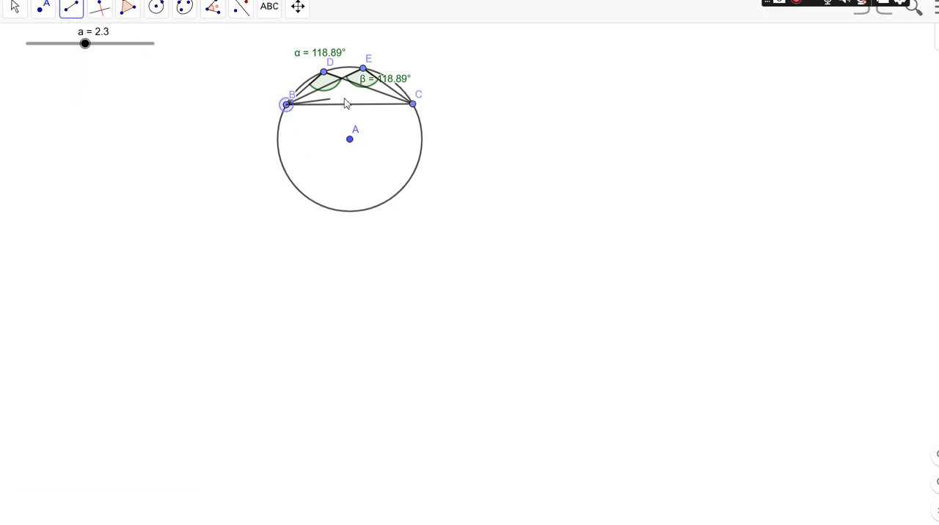
left_click(397, 84)
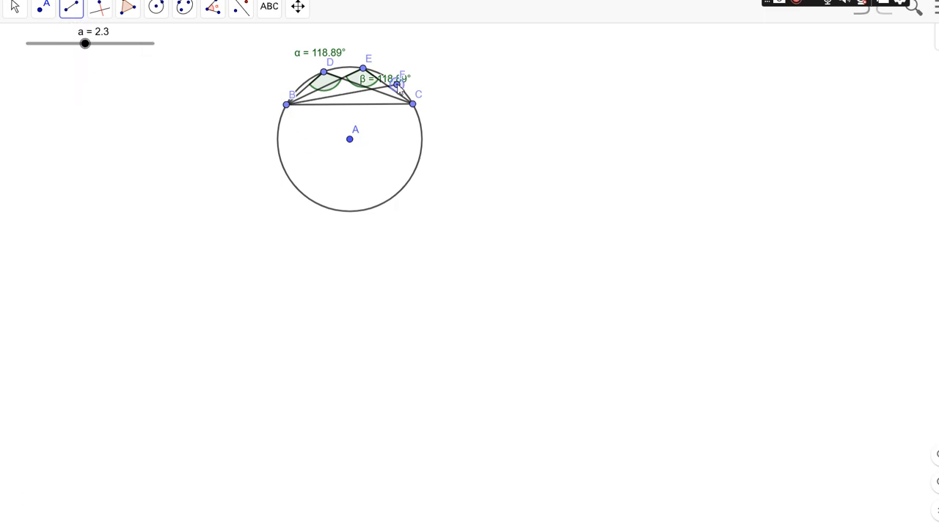
left_click_drag(397, 86, 388, 79)
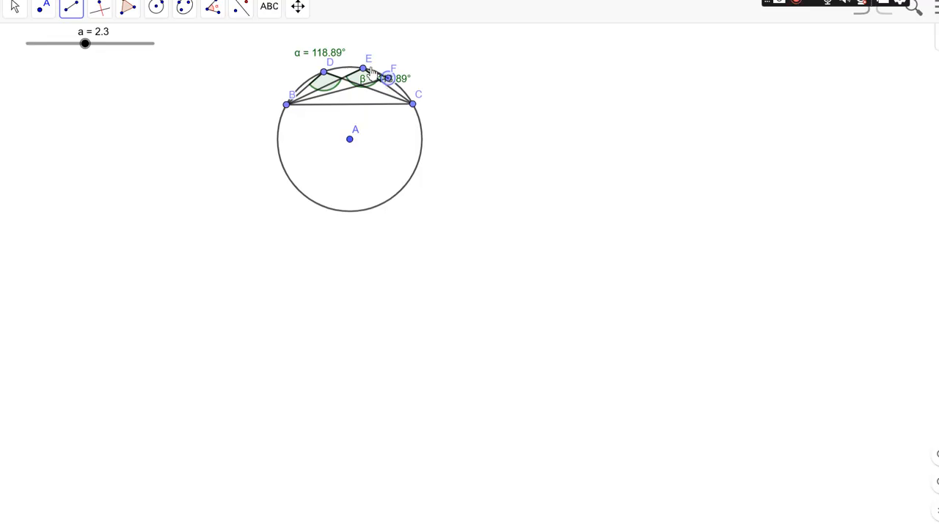
left_click(413, 105)
Step: Move the label of angle β above point E and measure the angle BFC with its vertex at F
left_click(15, 21)
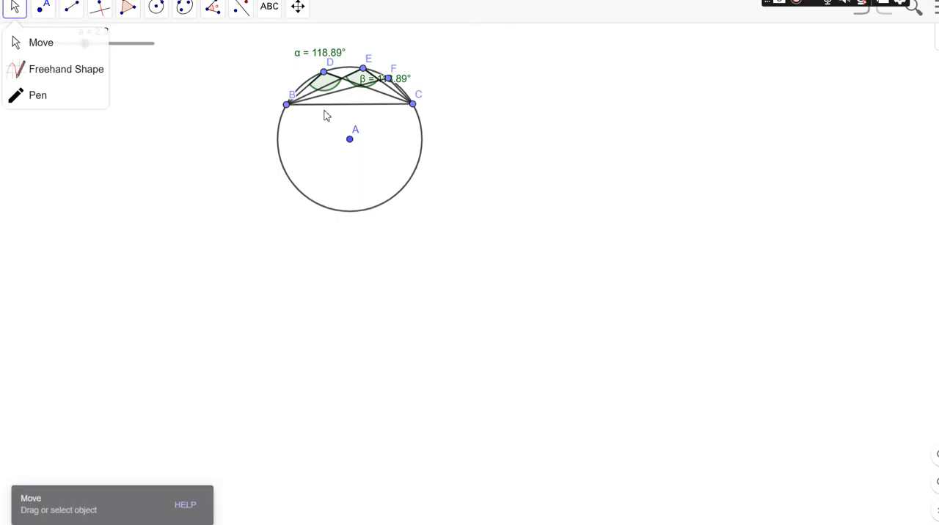
left_click_drag(388, 82, 400, 57)
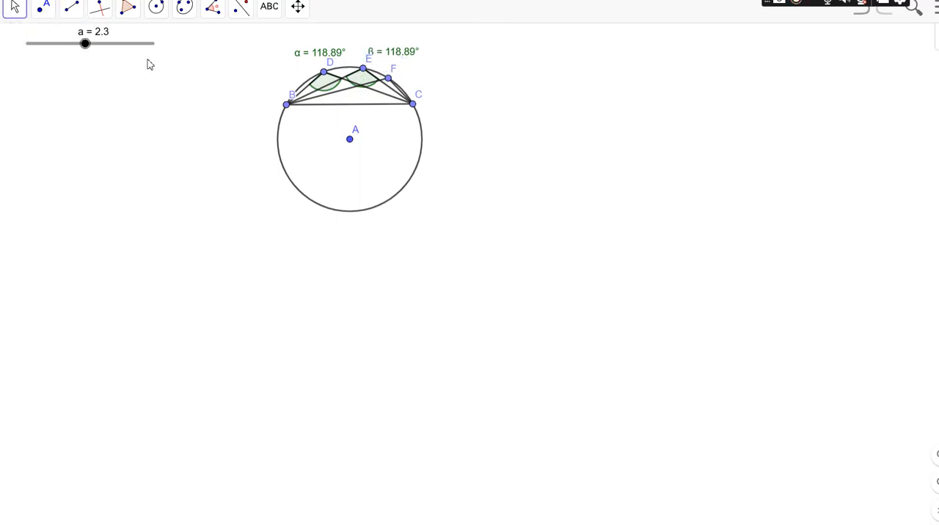
left_click(212, 13)
left_click(215, 44)
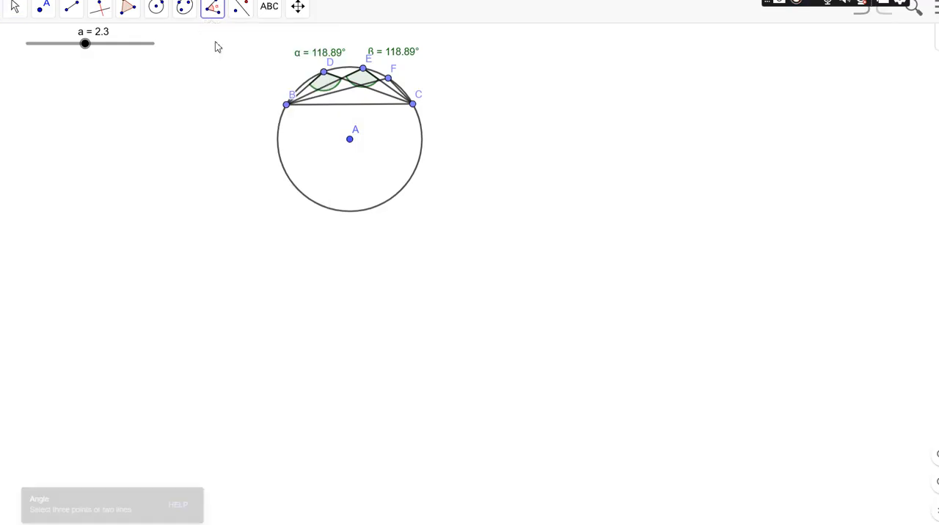
left_click(287, 106)
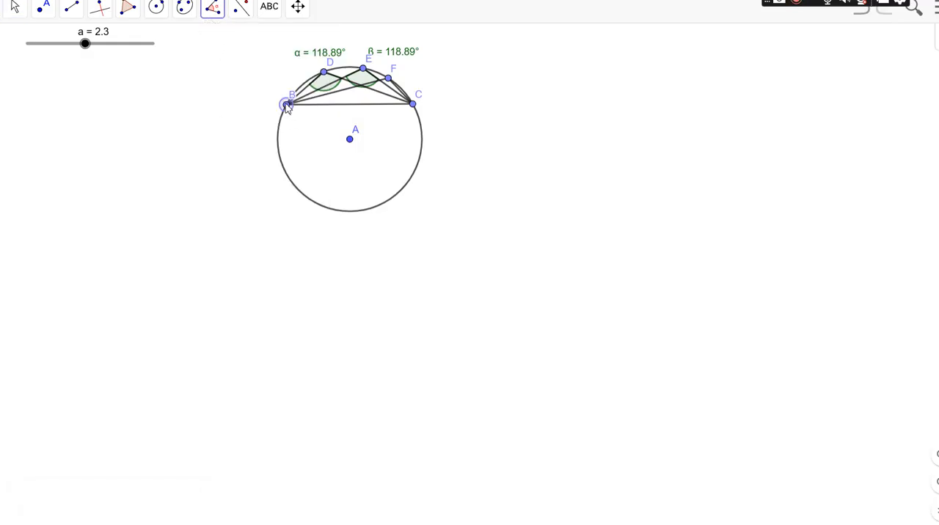
left_click(389, 79)
left_click(414, 104)
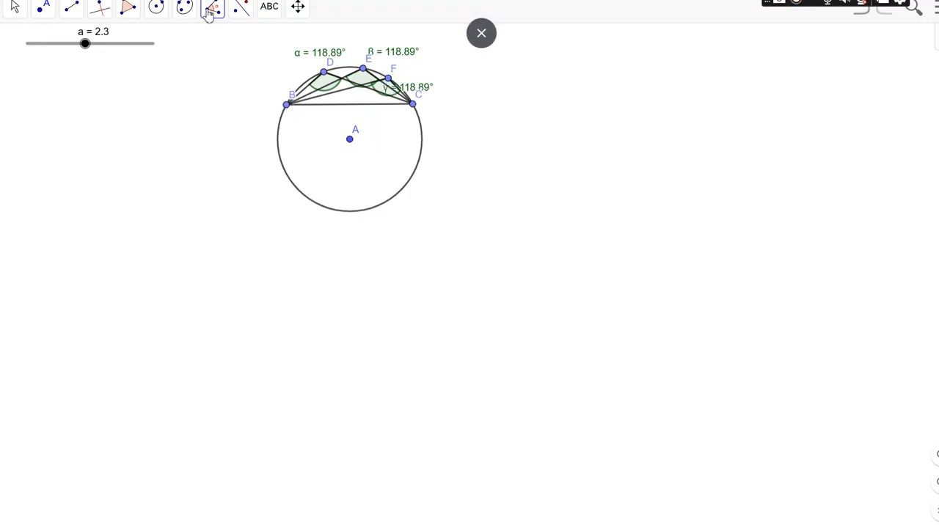
Step: Move the label of angle γ outside the circle, beside point F
left_click(15, 17)
left_click(32, 53)
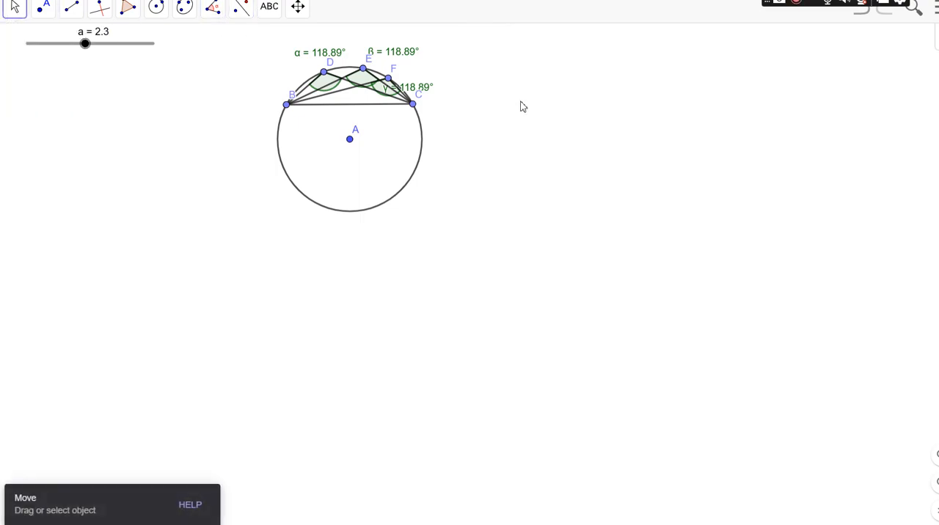
left_click_drag(413, 95, 447, 85)
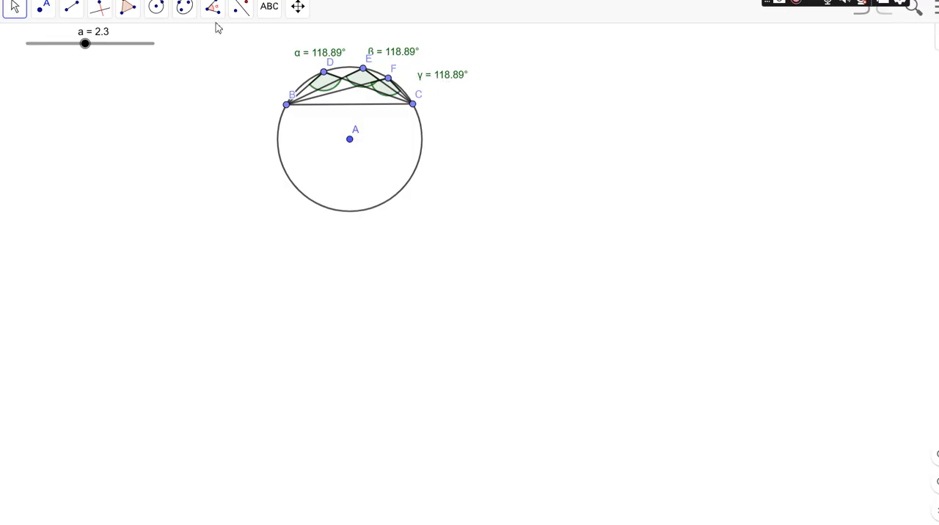
Step: Draw a segment from B to a new point G on the lower arc near B's side, and join G to C
left_click(73, 14)
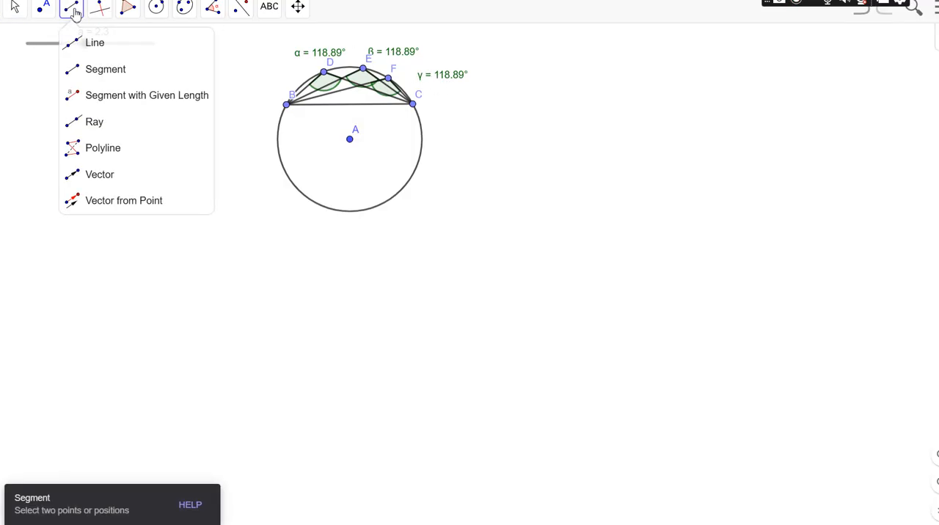
left_click(88, 70)
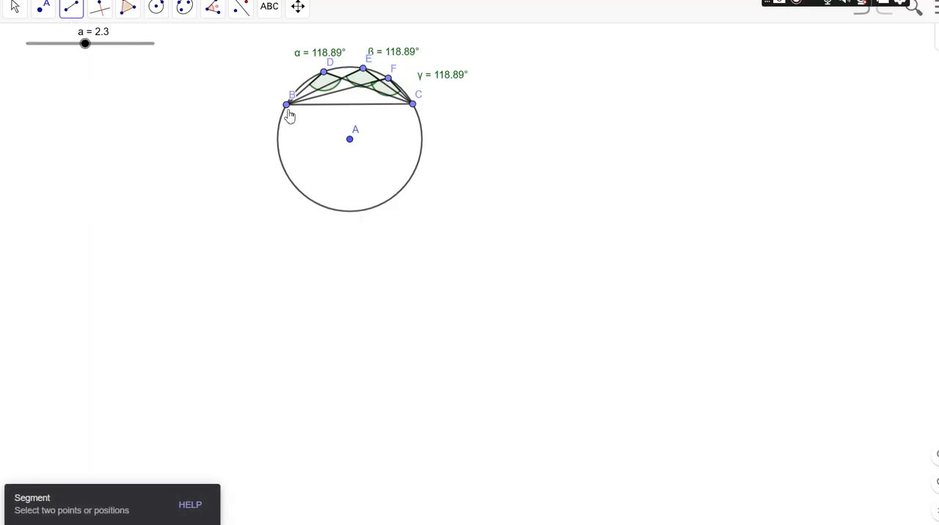
left_click(286, 107)
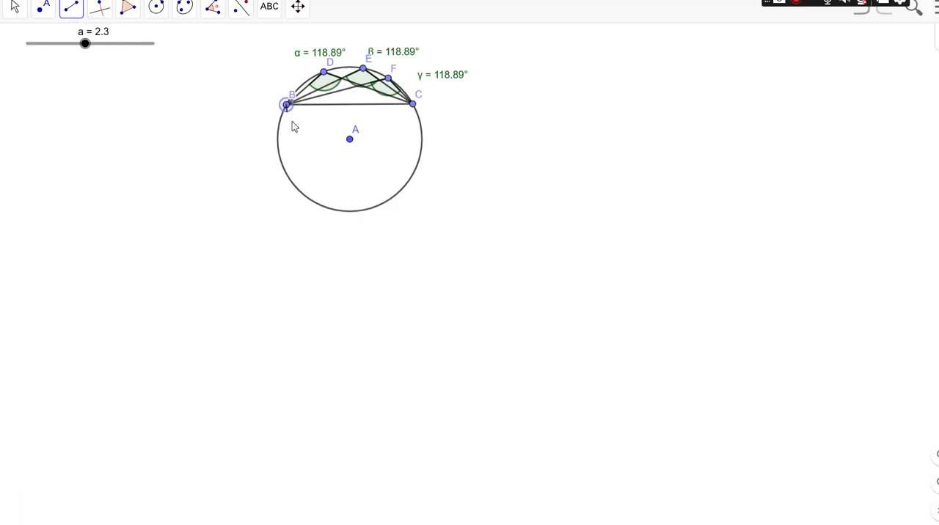
left_click(313, 202)
left_click(312, 201)
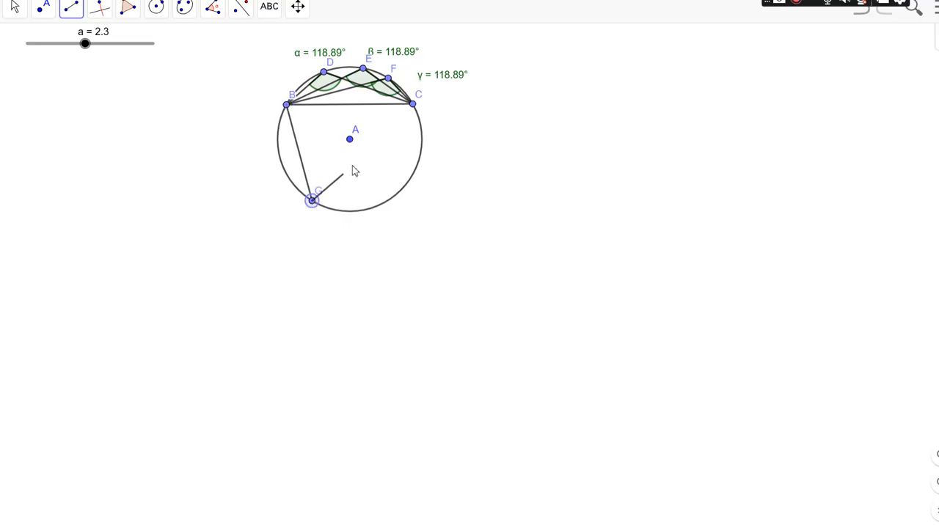
left_click(413, 104)
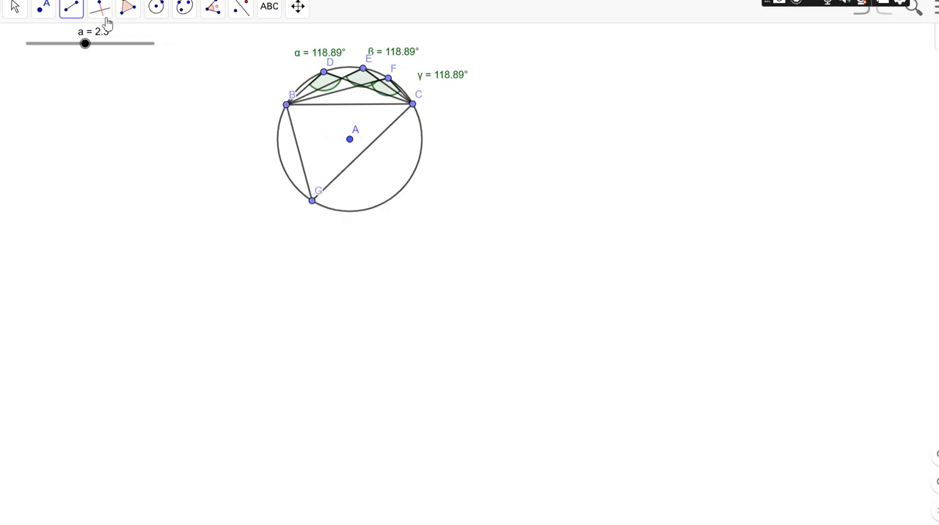
Step: Draw a segment from B to a new point H on the lower arc near C's side, and join H to C
left_click(73, 16)
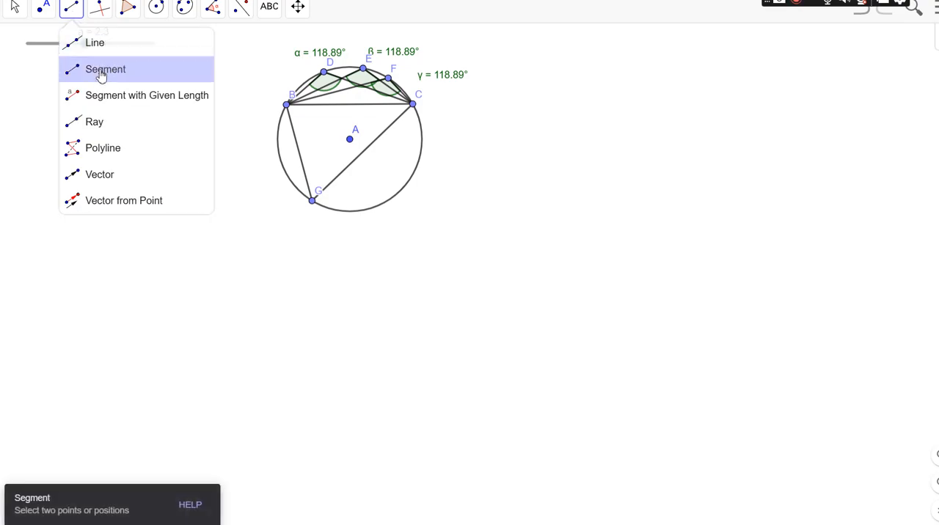
left_click(98, 70)
left_click(286, 106)
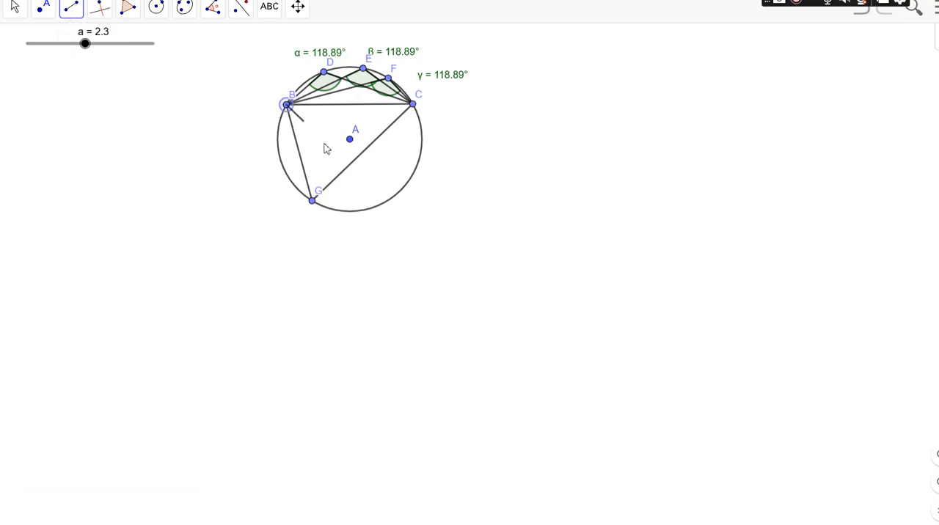
left_click(381, 205)
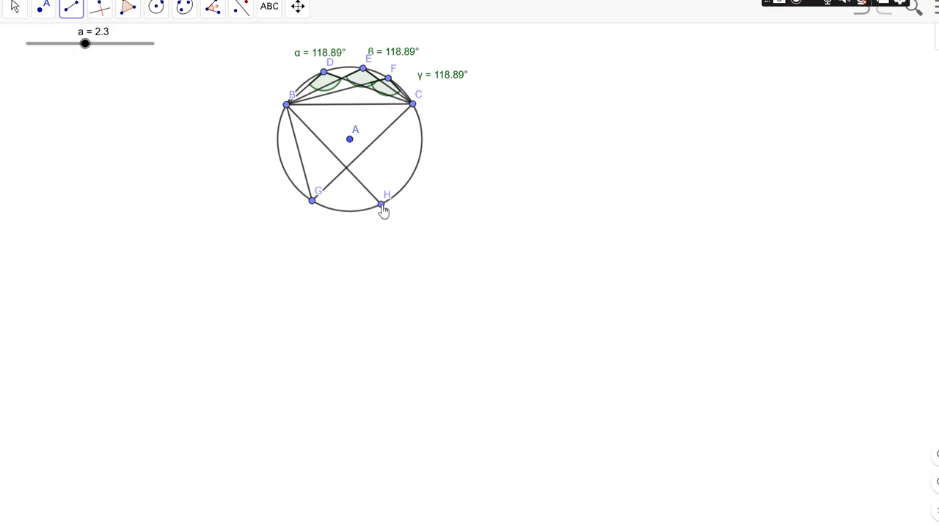
left_click(381, 205)
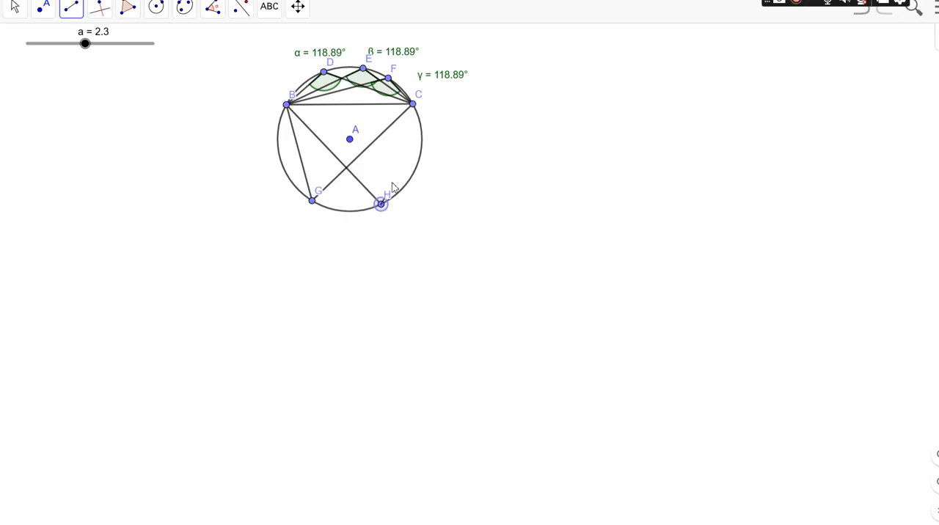
left_click(413, 105)
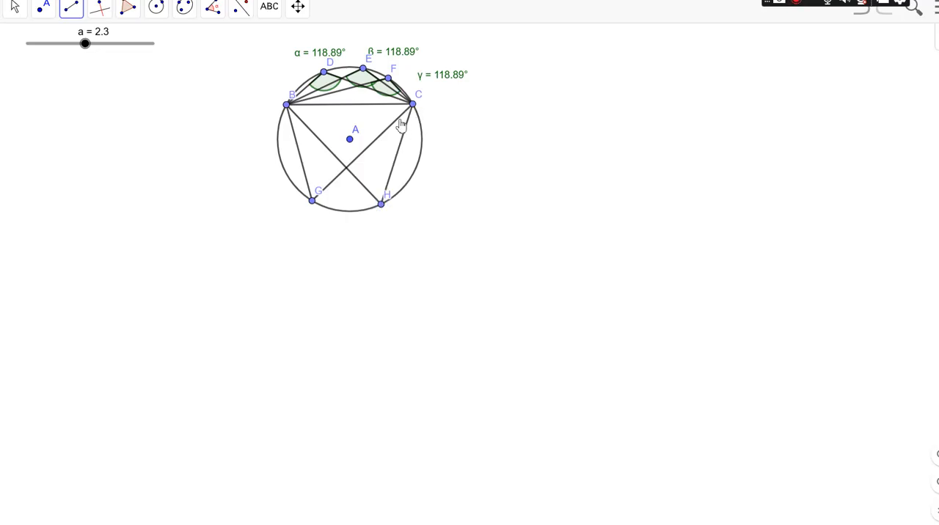
Step: Measure the interior angle CGB with its vertex at G, picking the points in the order C, G, B
left_click(206, 14)
left_click(222, 42)
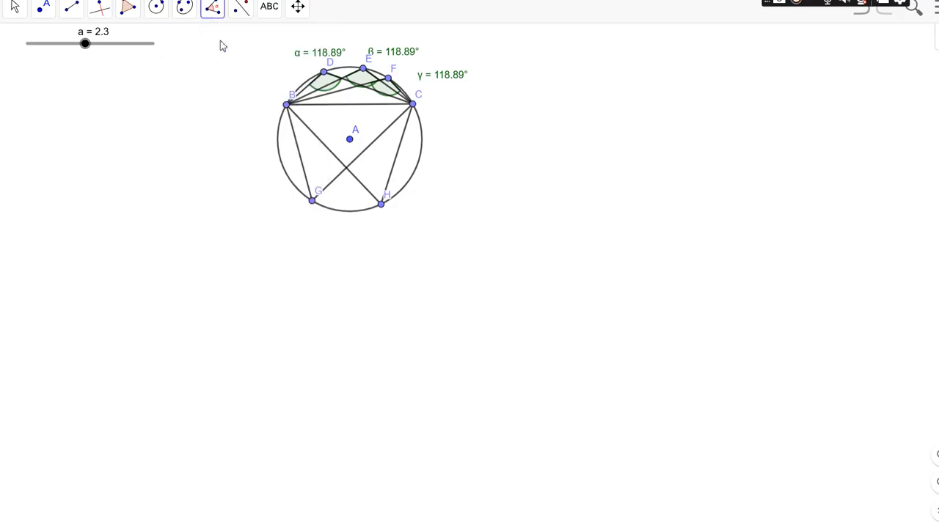
left_click(286, 104)
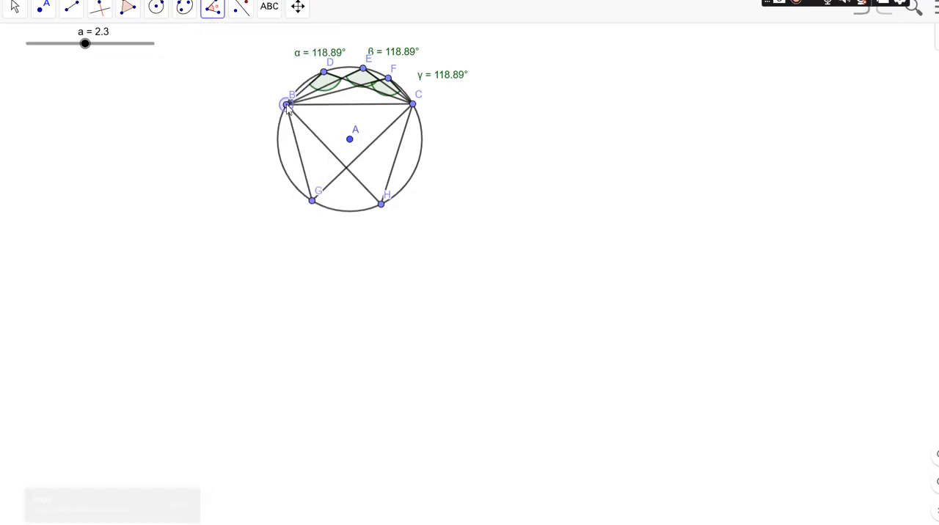
left_click(314, 199)
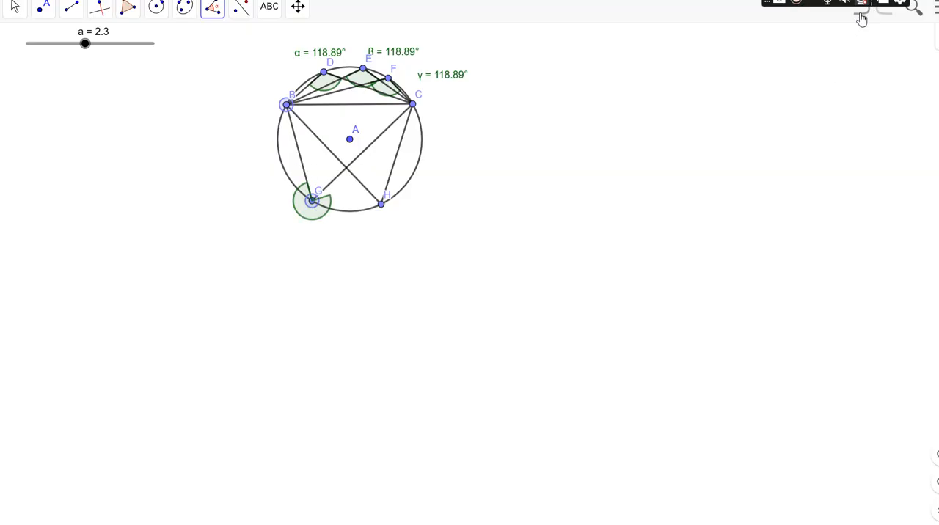
left_click(860, 14)
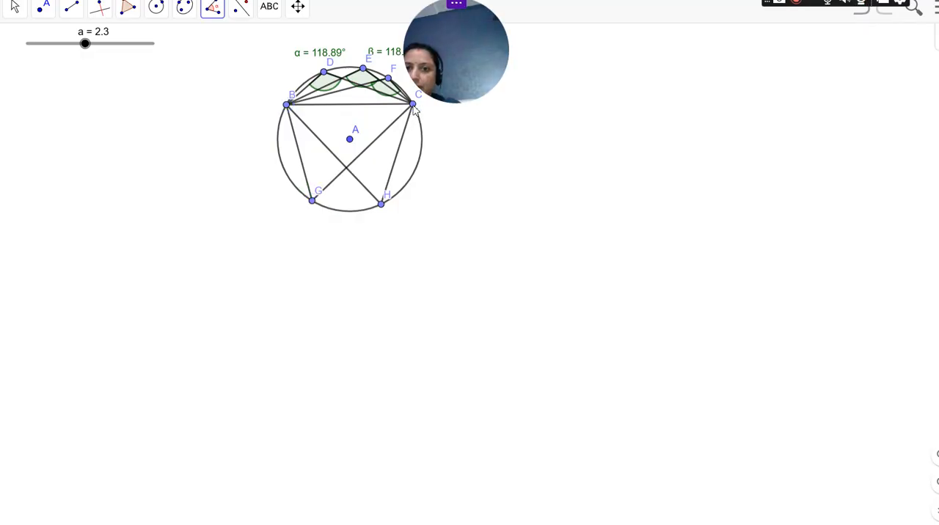
left_click(413, 105)
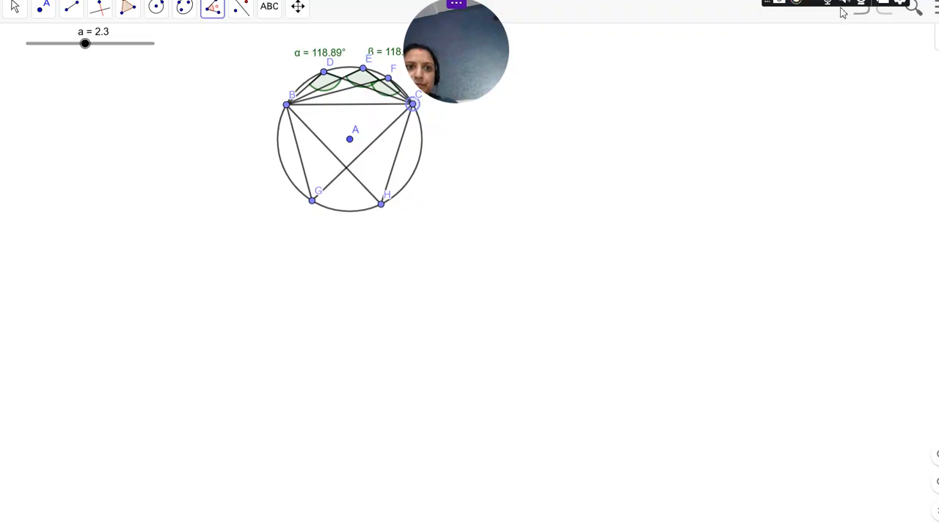
left_click(780, 2)
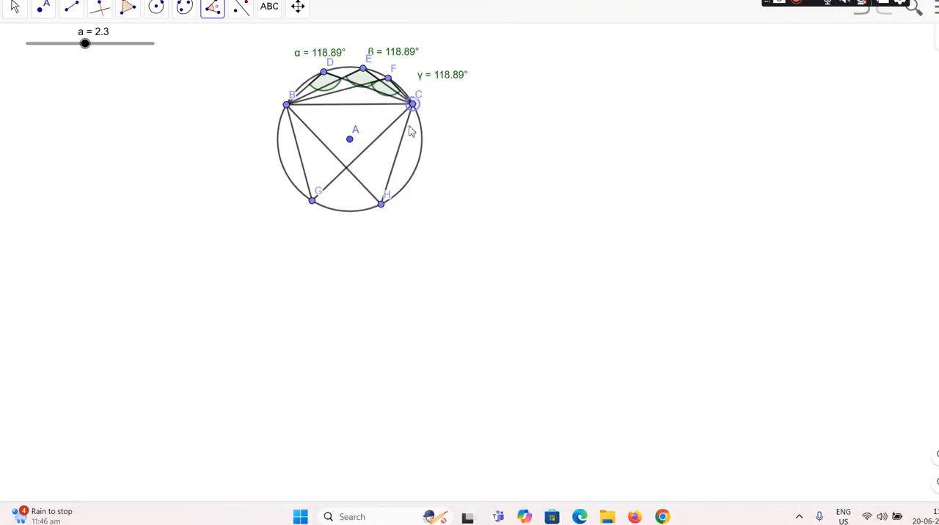
left_click(314, 203)
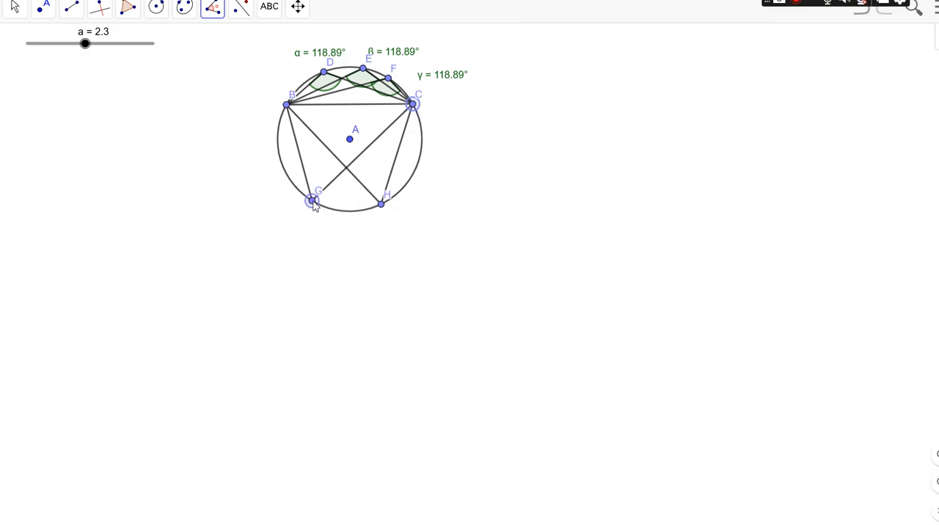
left_click(286, 106)
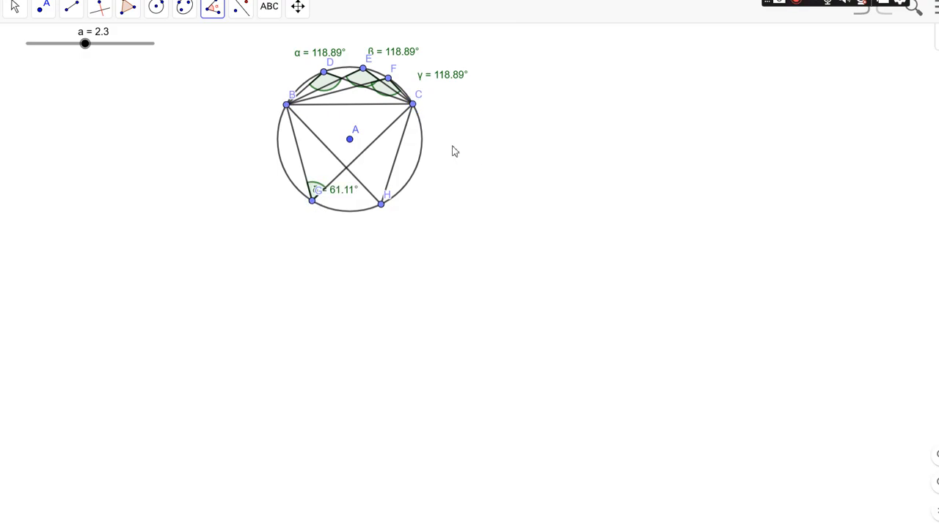
Step: Measure the angle CHB with its vertex at H
left_click(413, 106)
left_click(381, 204)
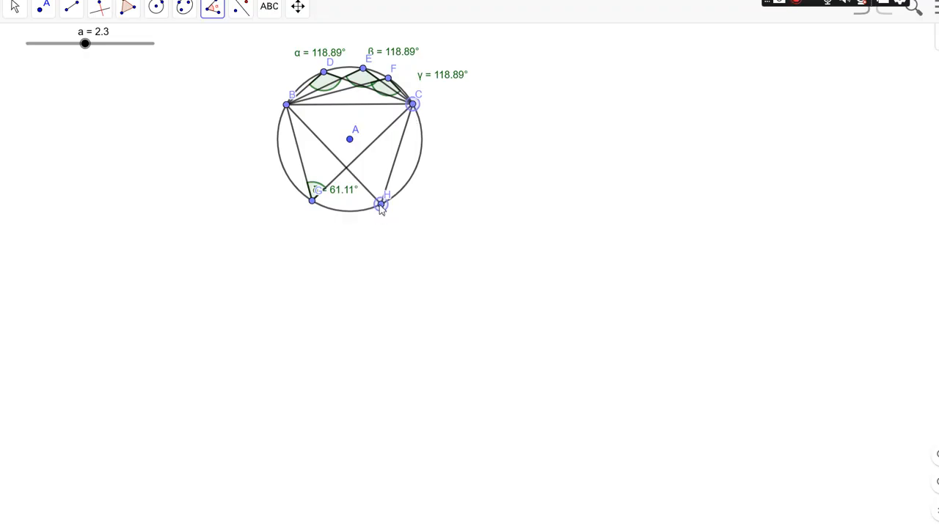
left_click(286, 105)
Step: Move the labels of angles δ and ε below the circle, near points G and H
left_click(25, 15)
left_click(43, 47)
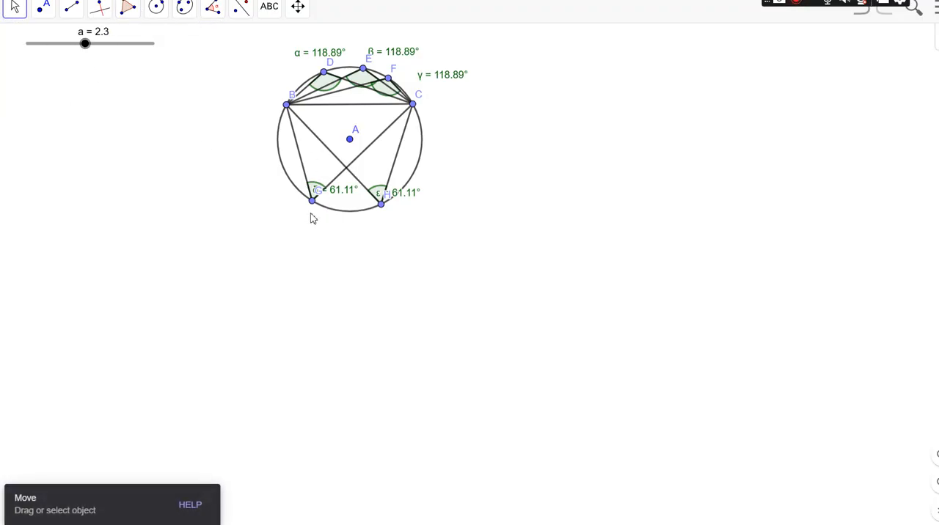
left_click_drag(329, 184, 328, 249)
left_click_drag(386, 206, 415, 232)
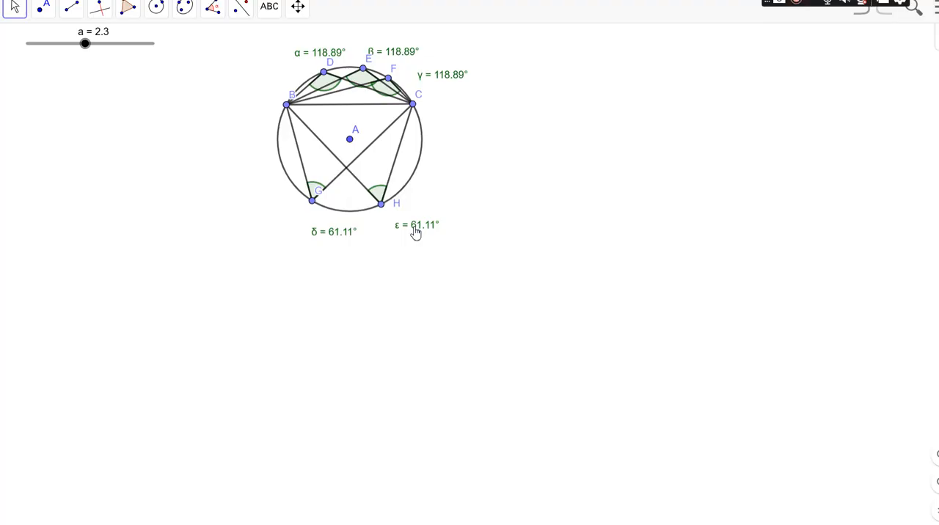